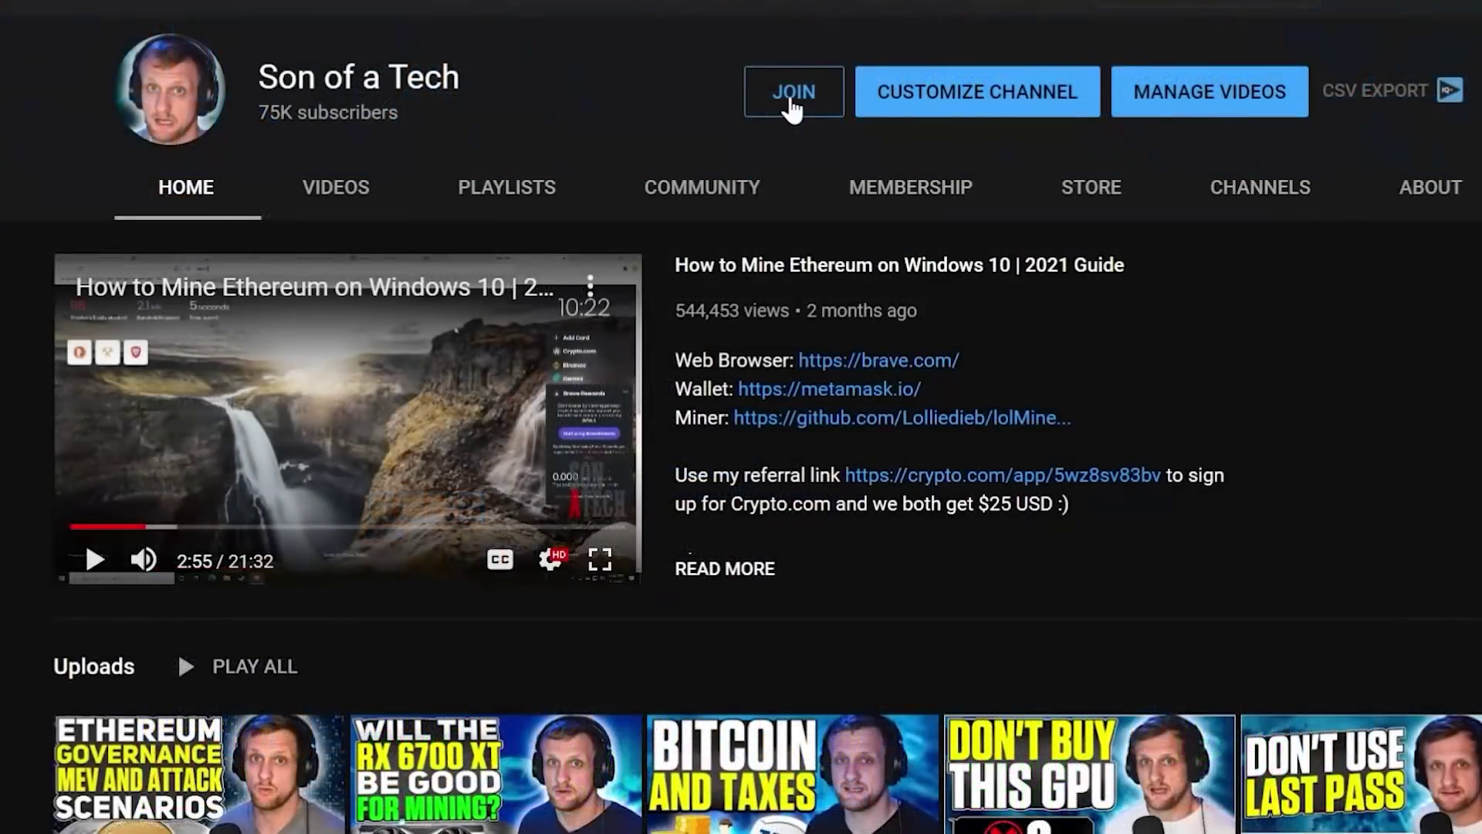
left_click(793, 108)
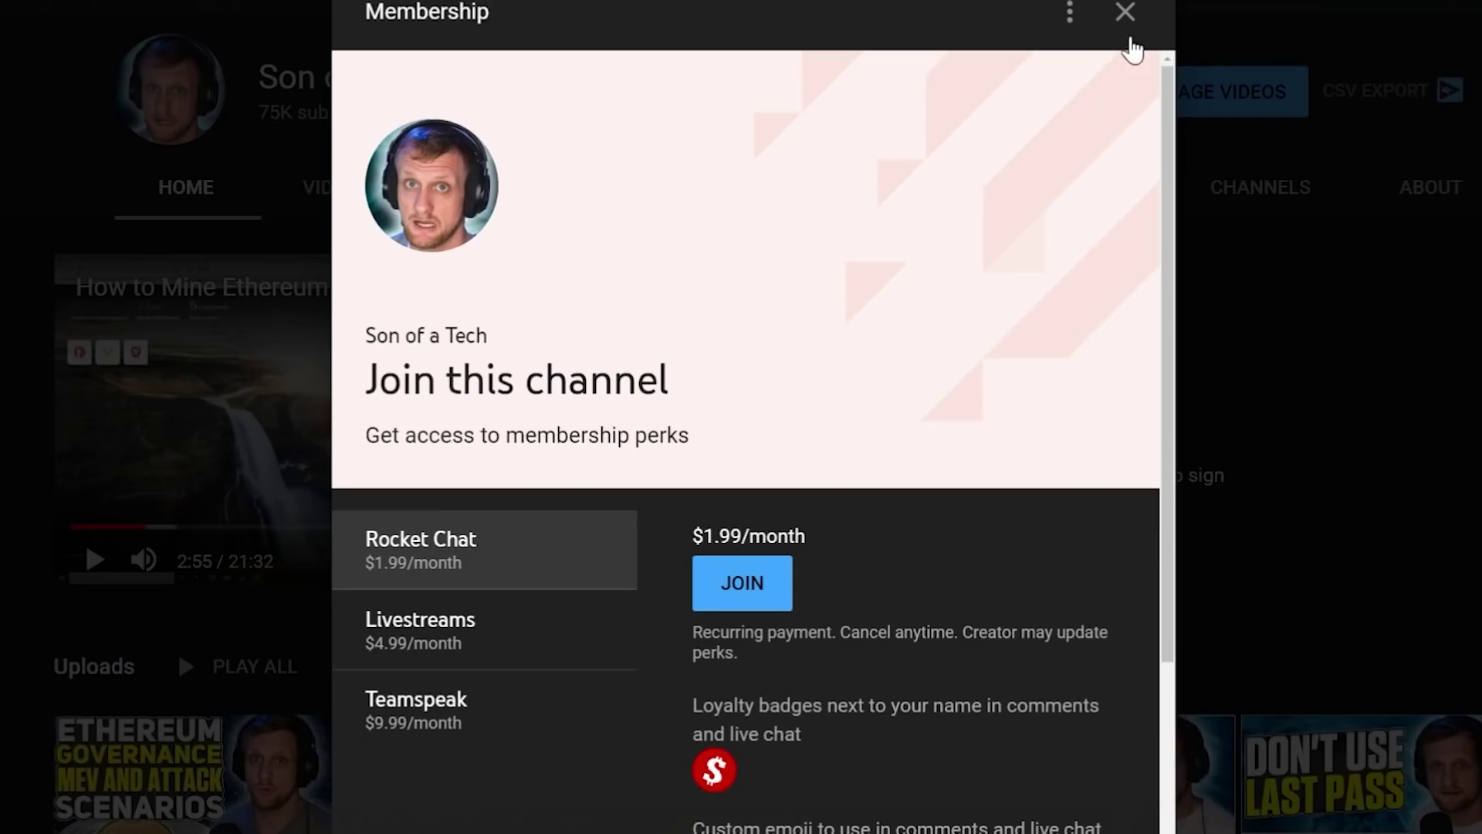
left_click(1126, 14)
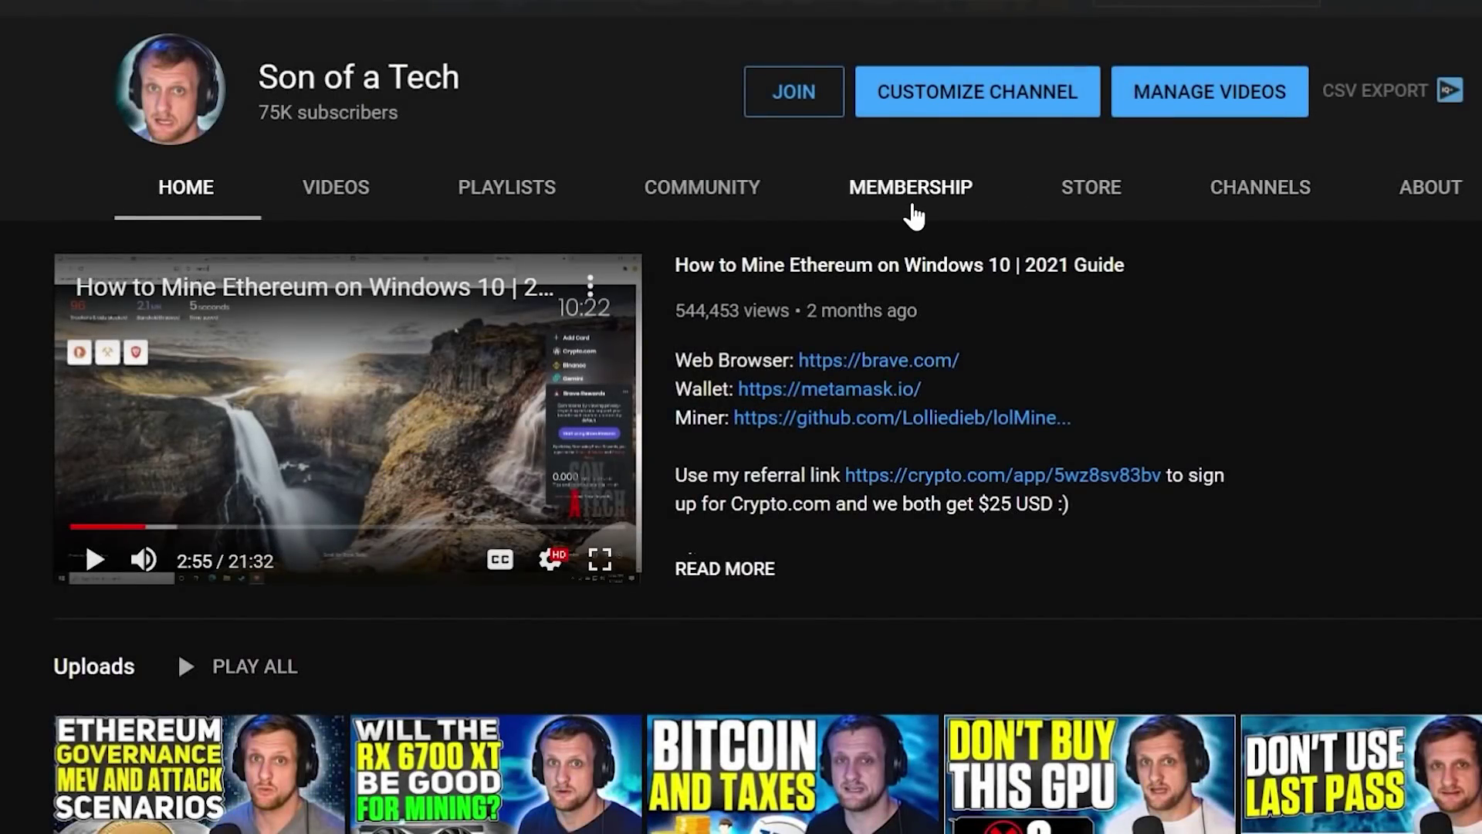
left_click(912, 233)
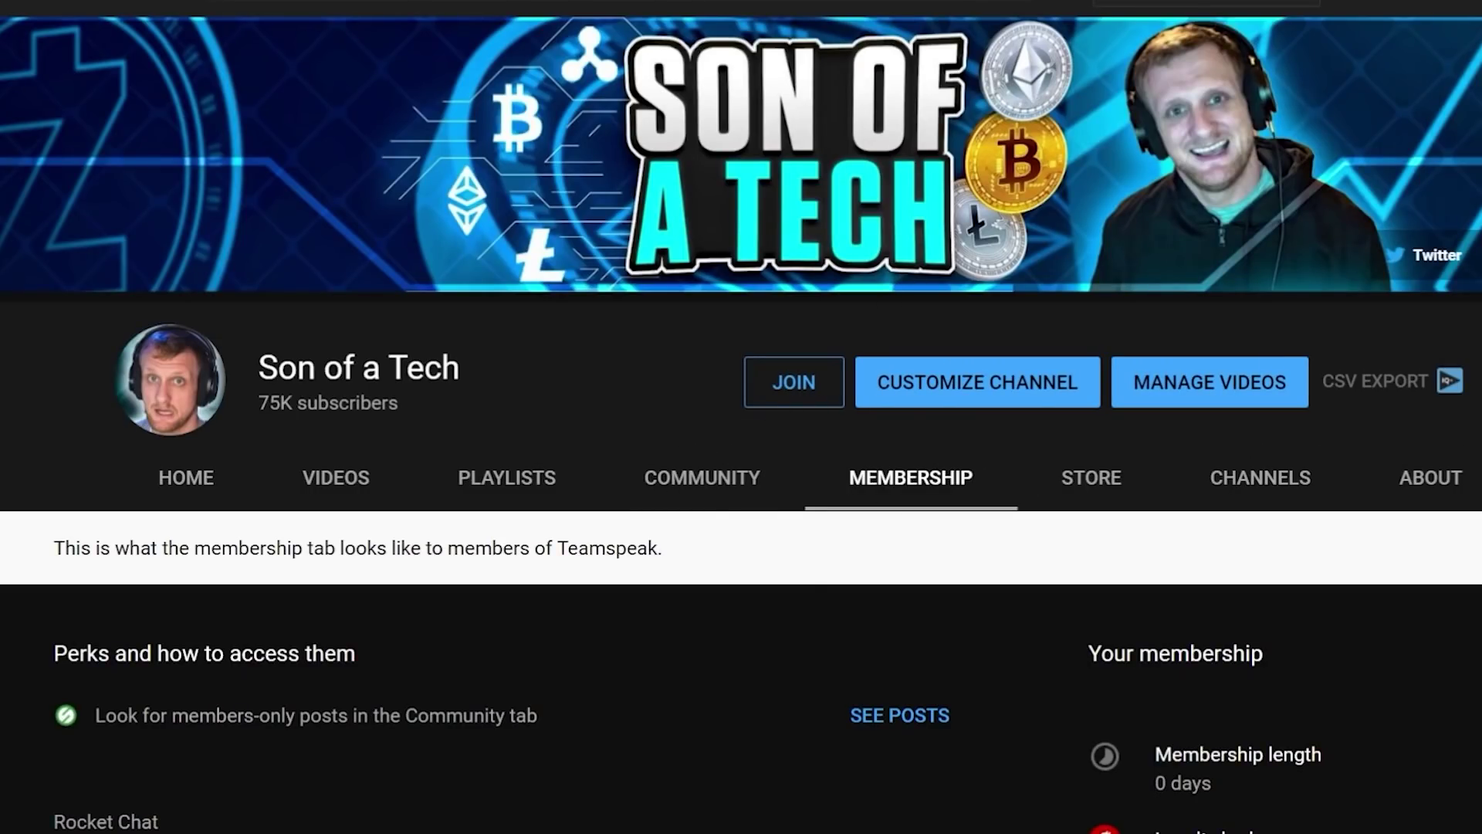
scroll(741, 425, "down", 3)
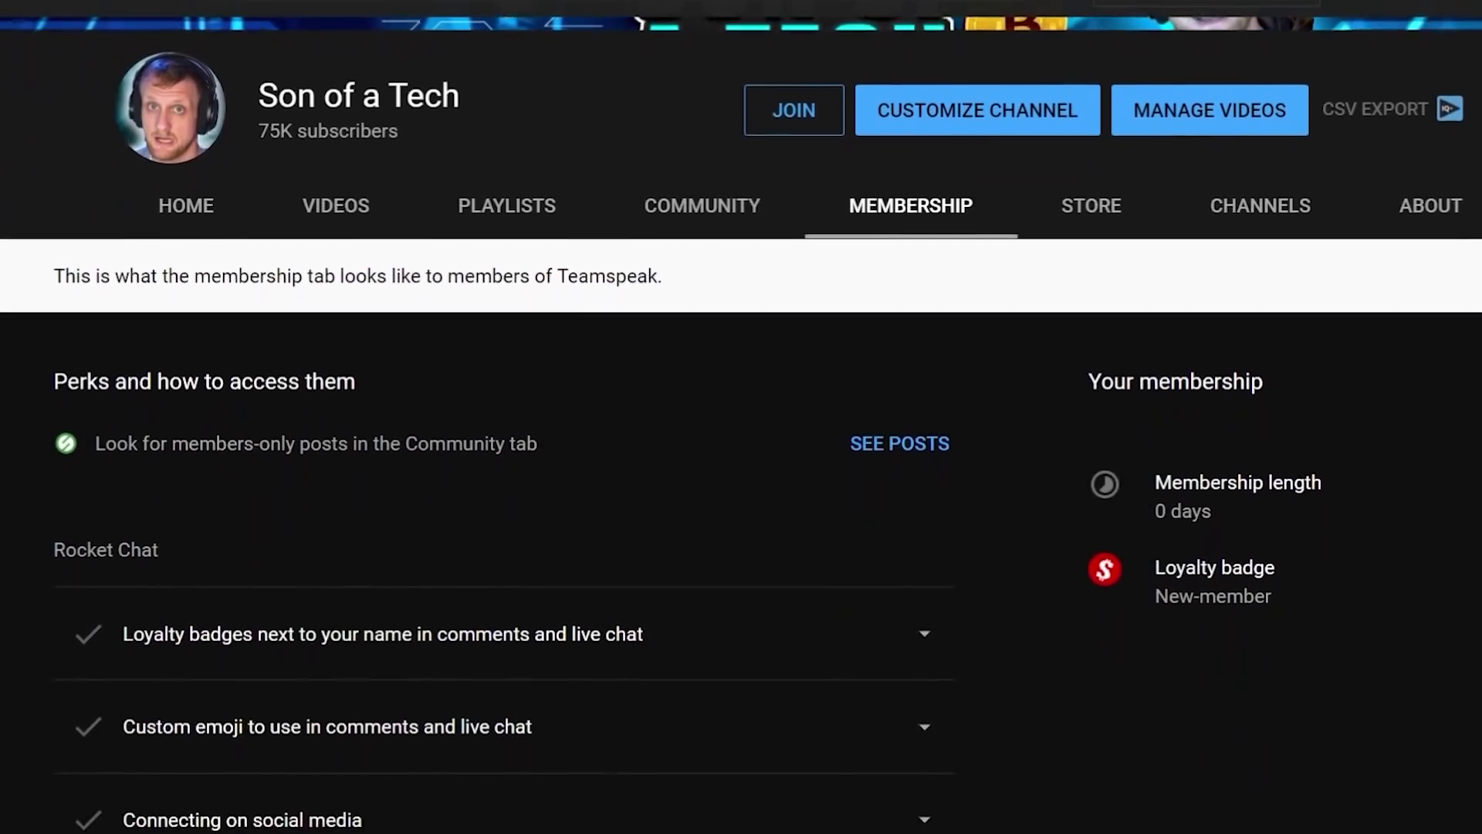
scroll(1337, 382, "down", 3)
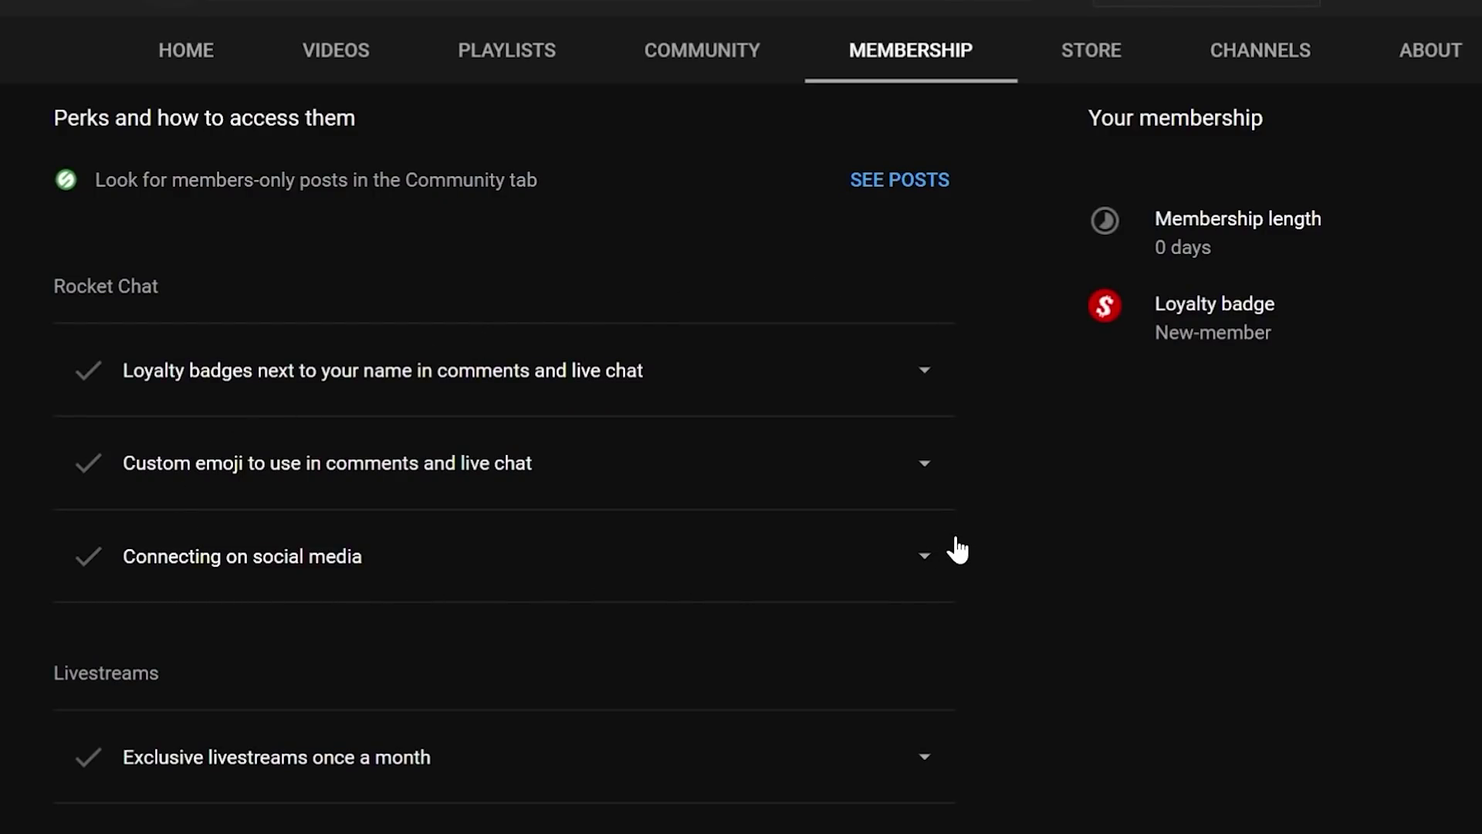
left_click(930, 556)
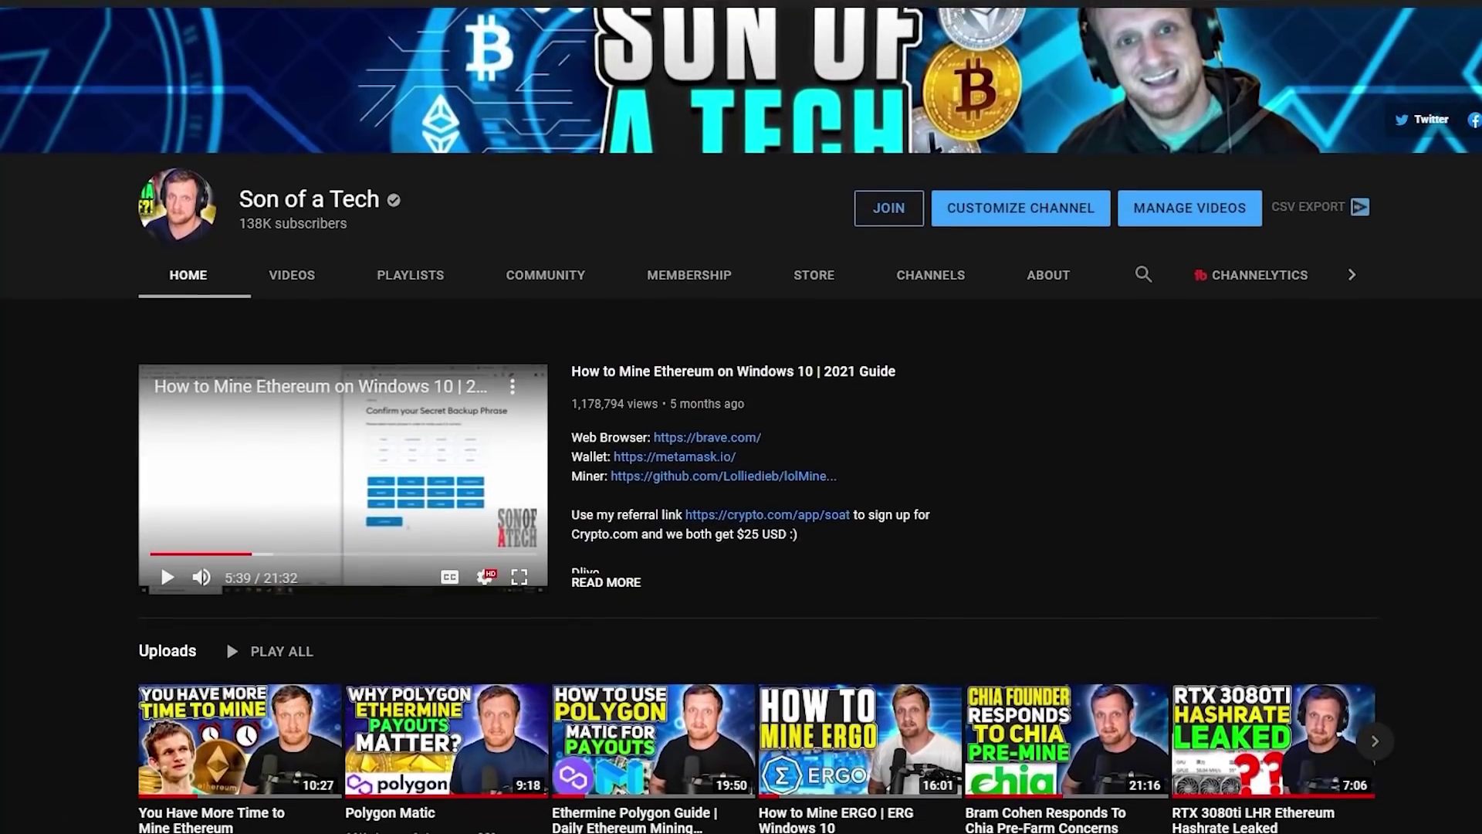
scroll(741, 463, "down", 1)
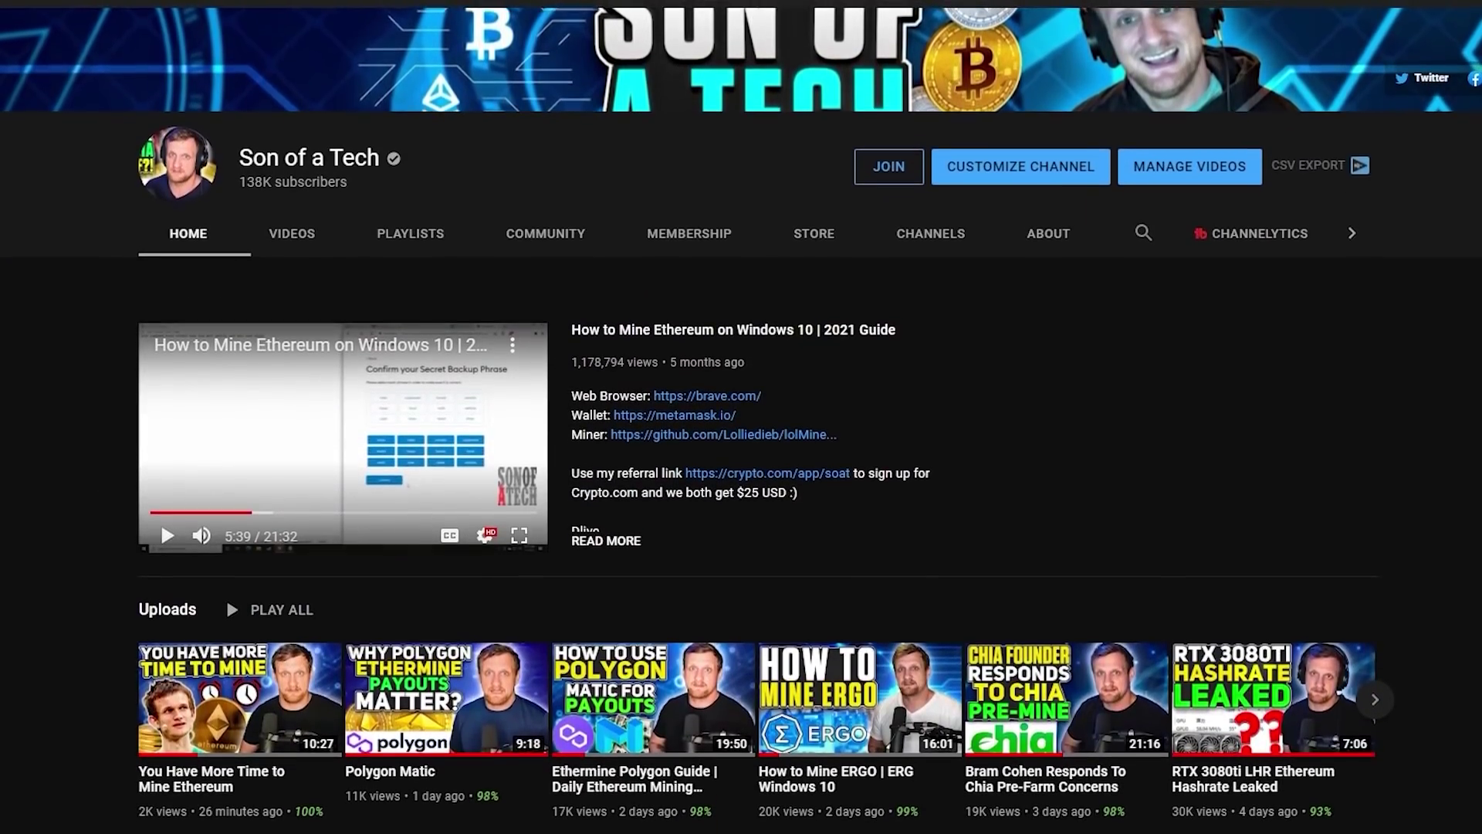
scroll(741, 463, "down", 1)
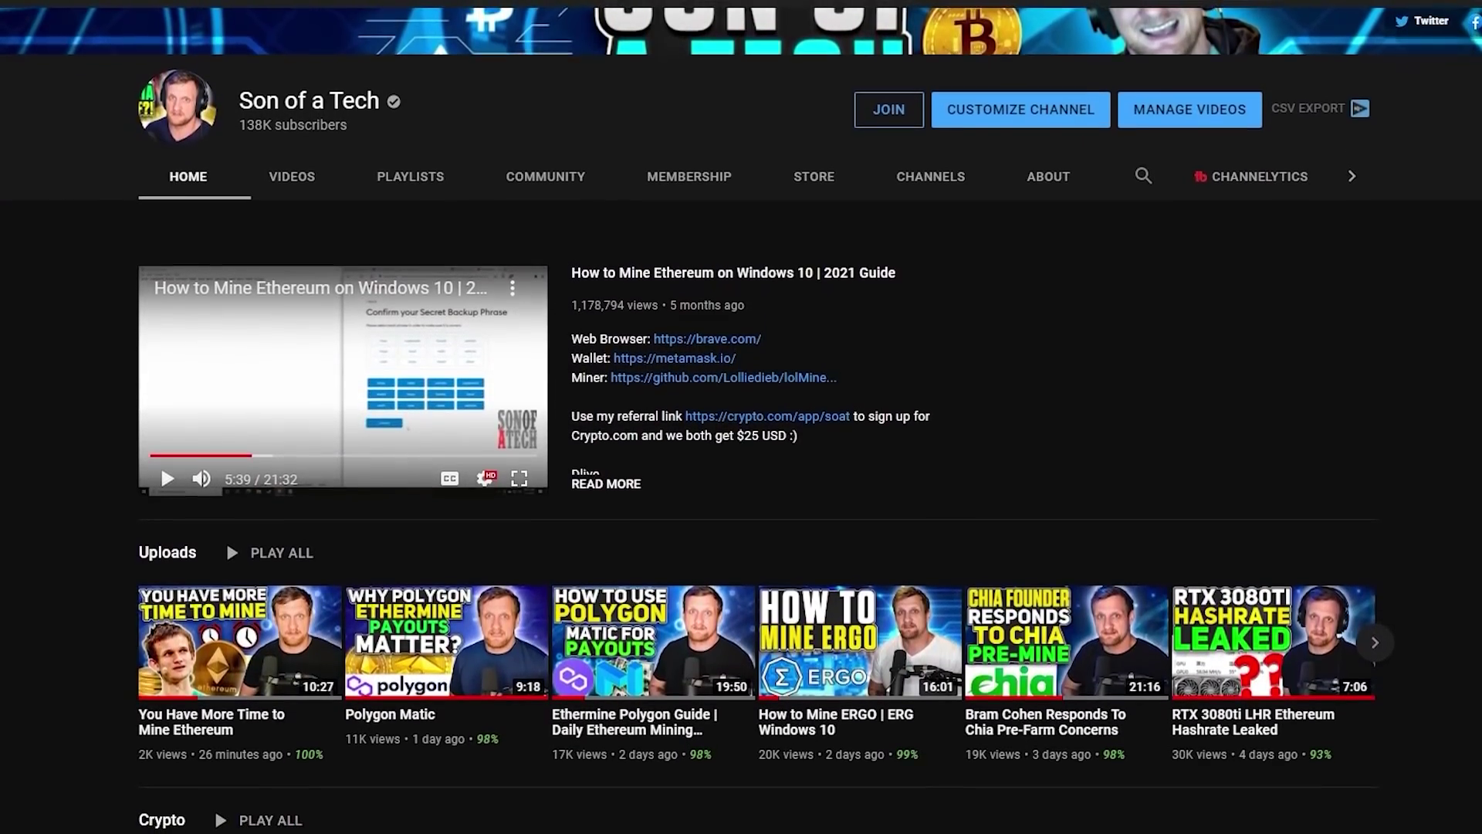
scroll(741, 463, "down", 1)
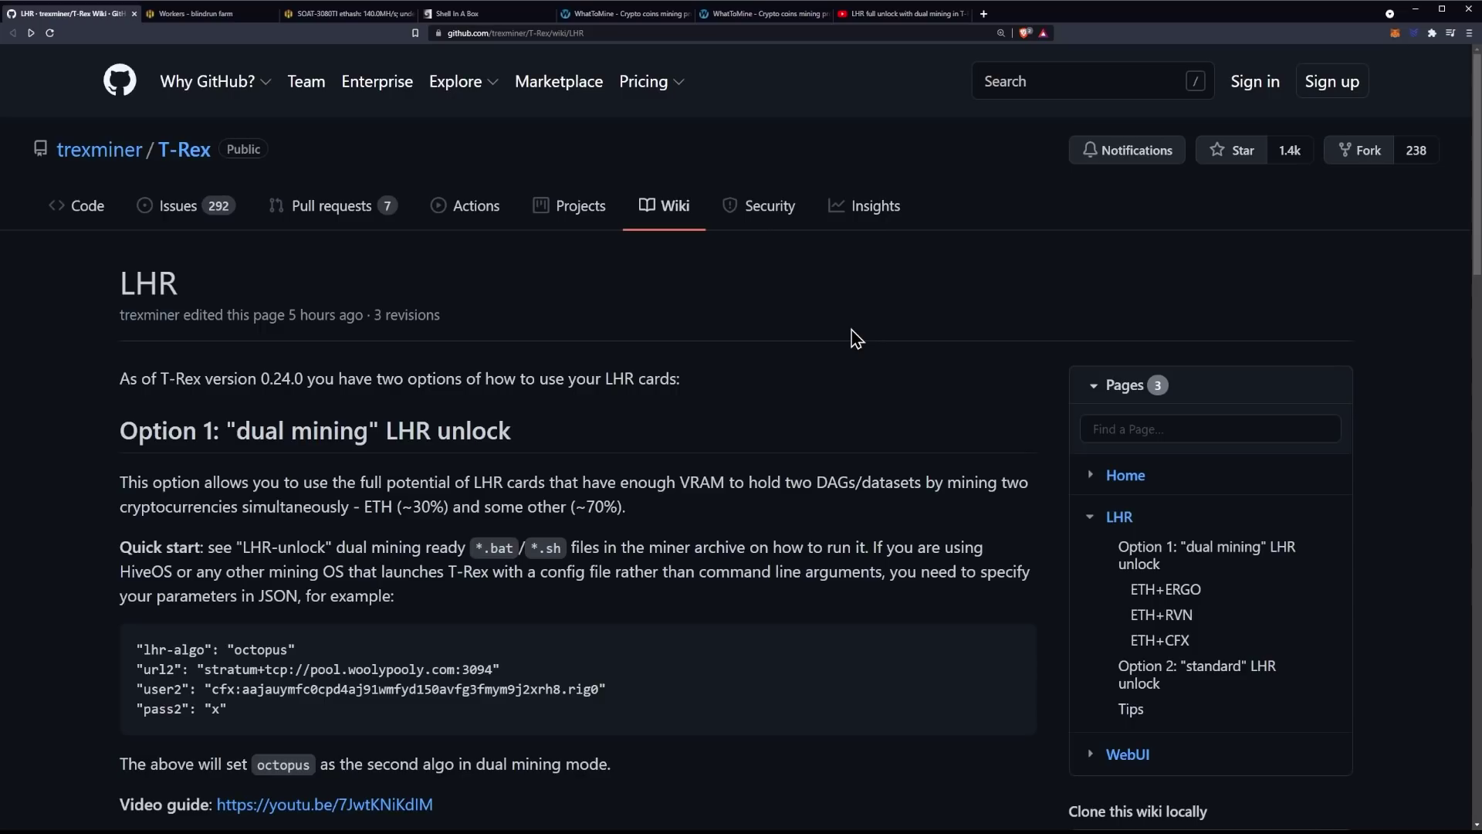
Step: Switch to the YouTube T-Rex LHR dual-mining unlock video, paused at 12:46
left_click(886, 15)
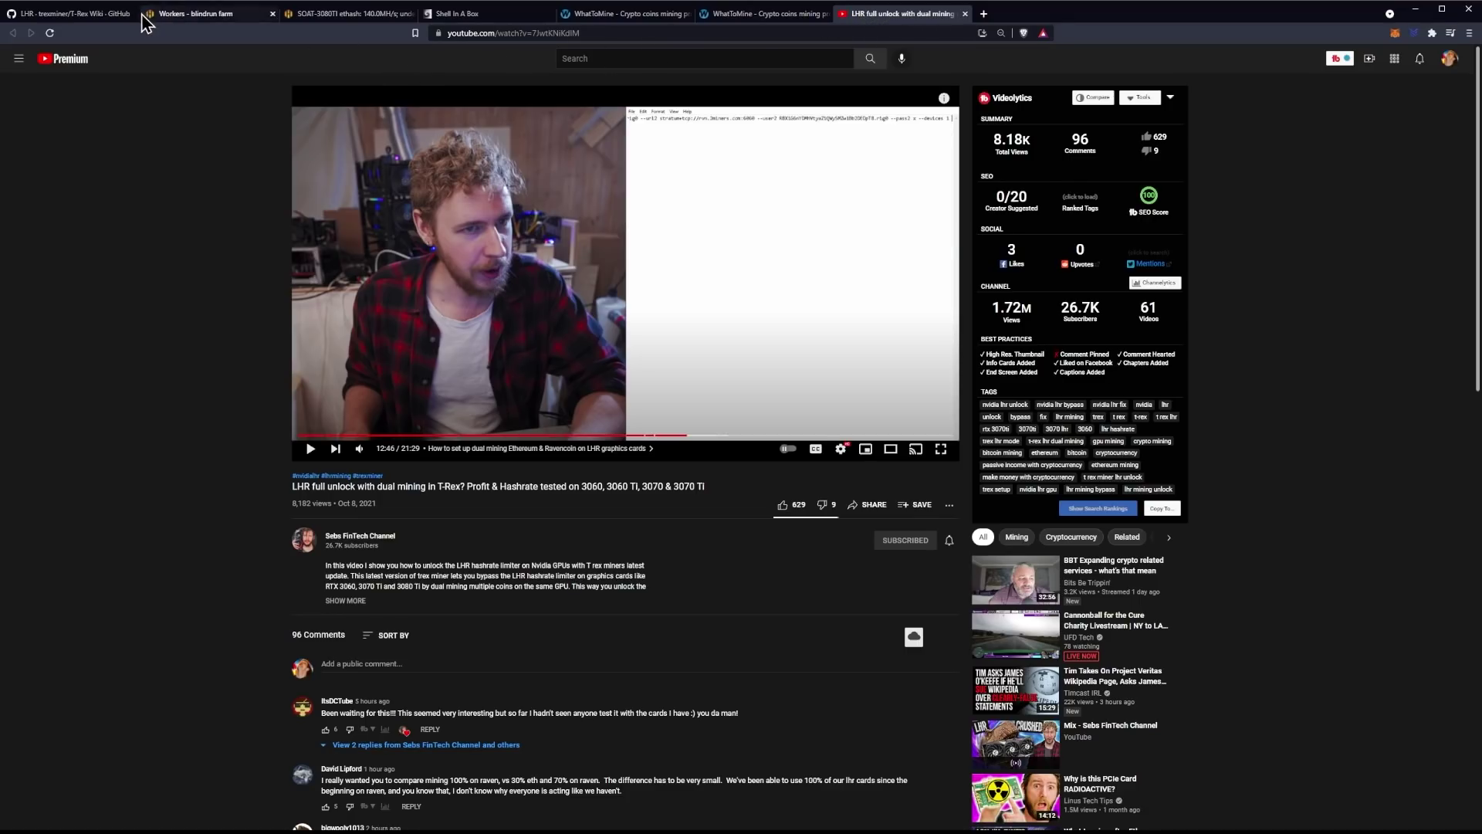
Step: Return to the T-Rex LHR wiki and scroll to Option 1's JSON example with octopus as second algo
left_click(73, 13)
scroll(509, 401, "down", 2)
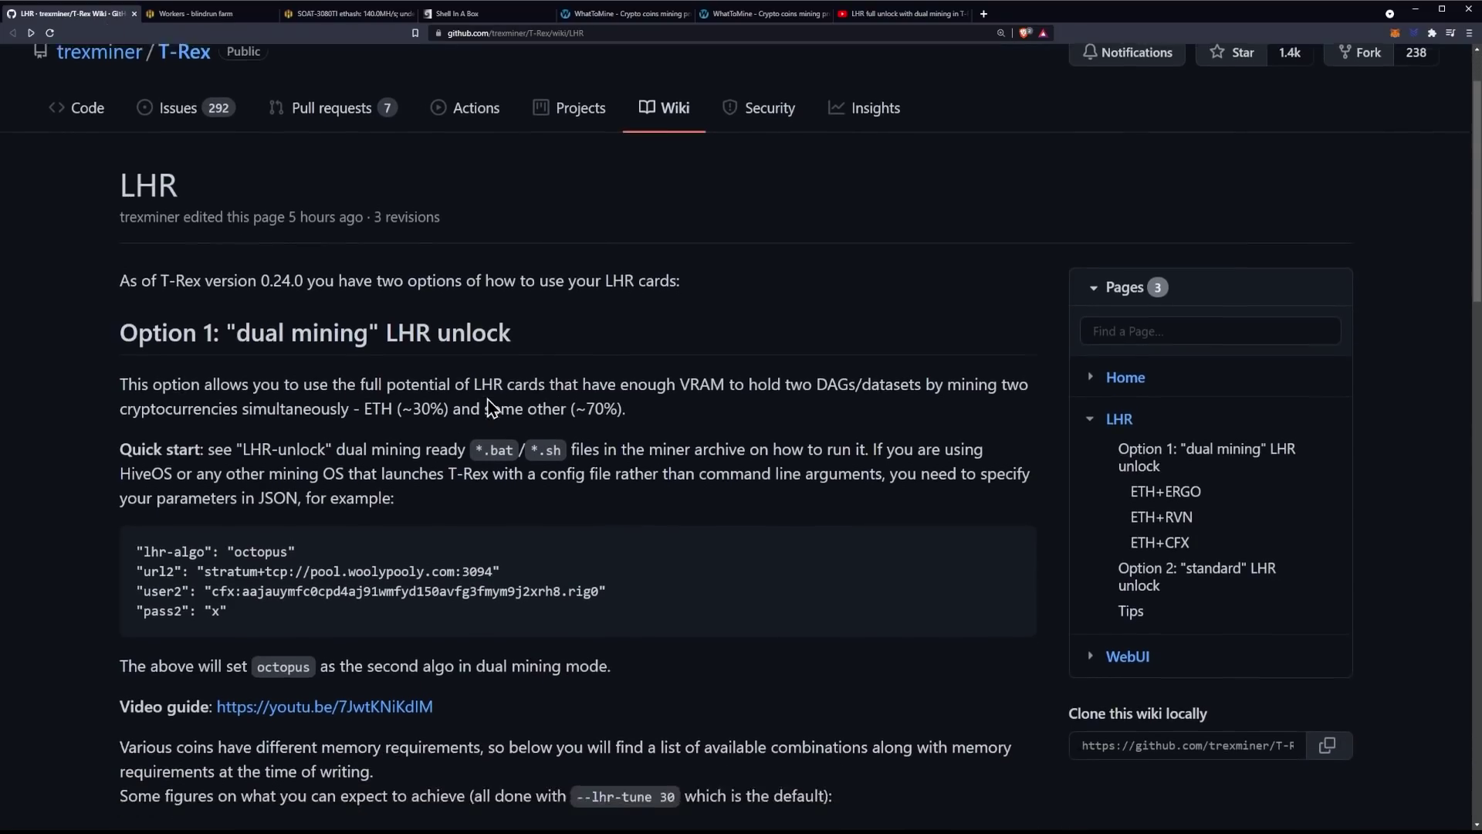
scroll(374, 376, "down", 1)
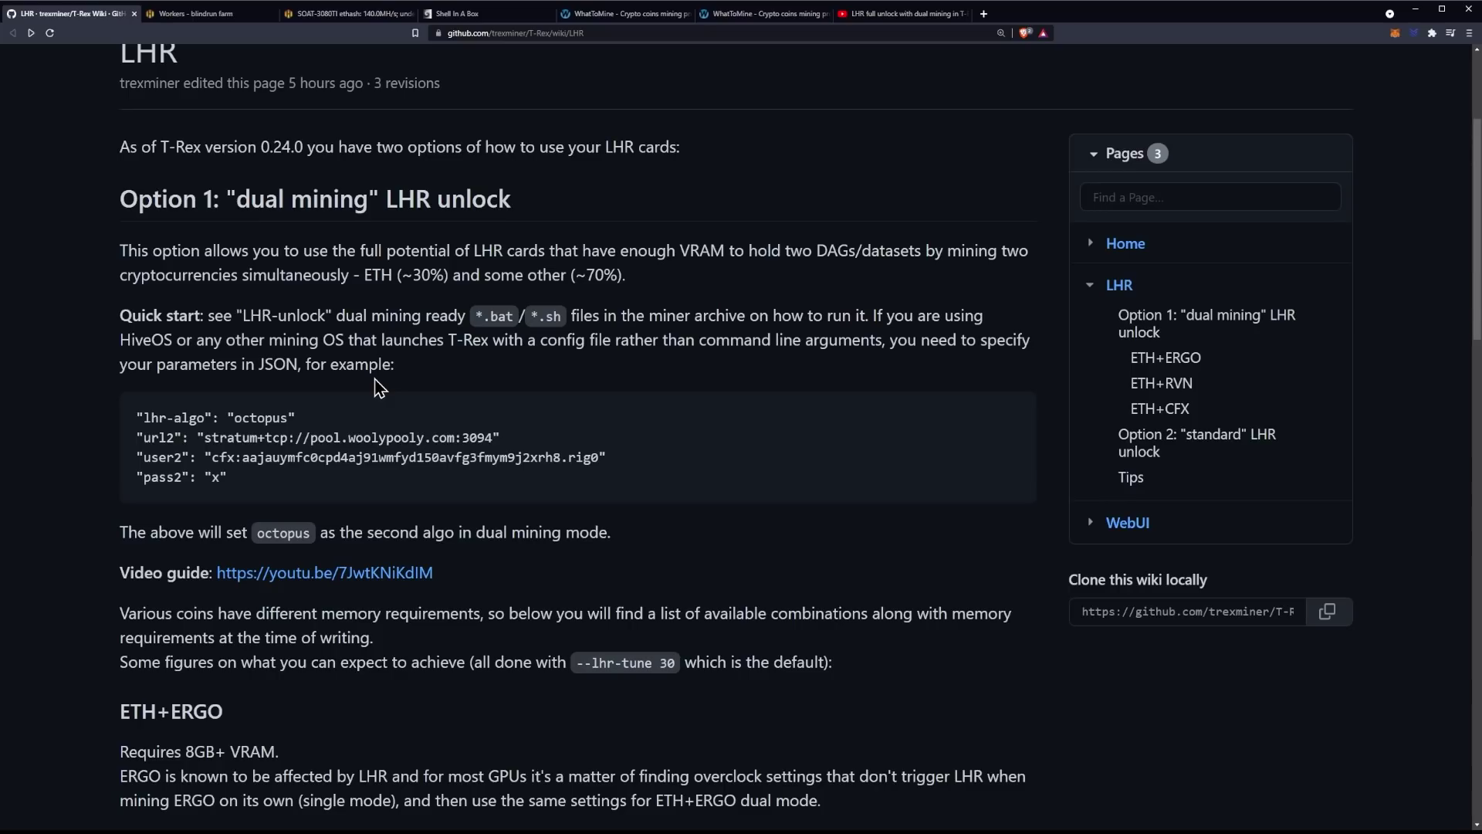
scroll(384, 370, "down", 1)
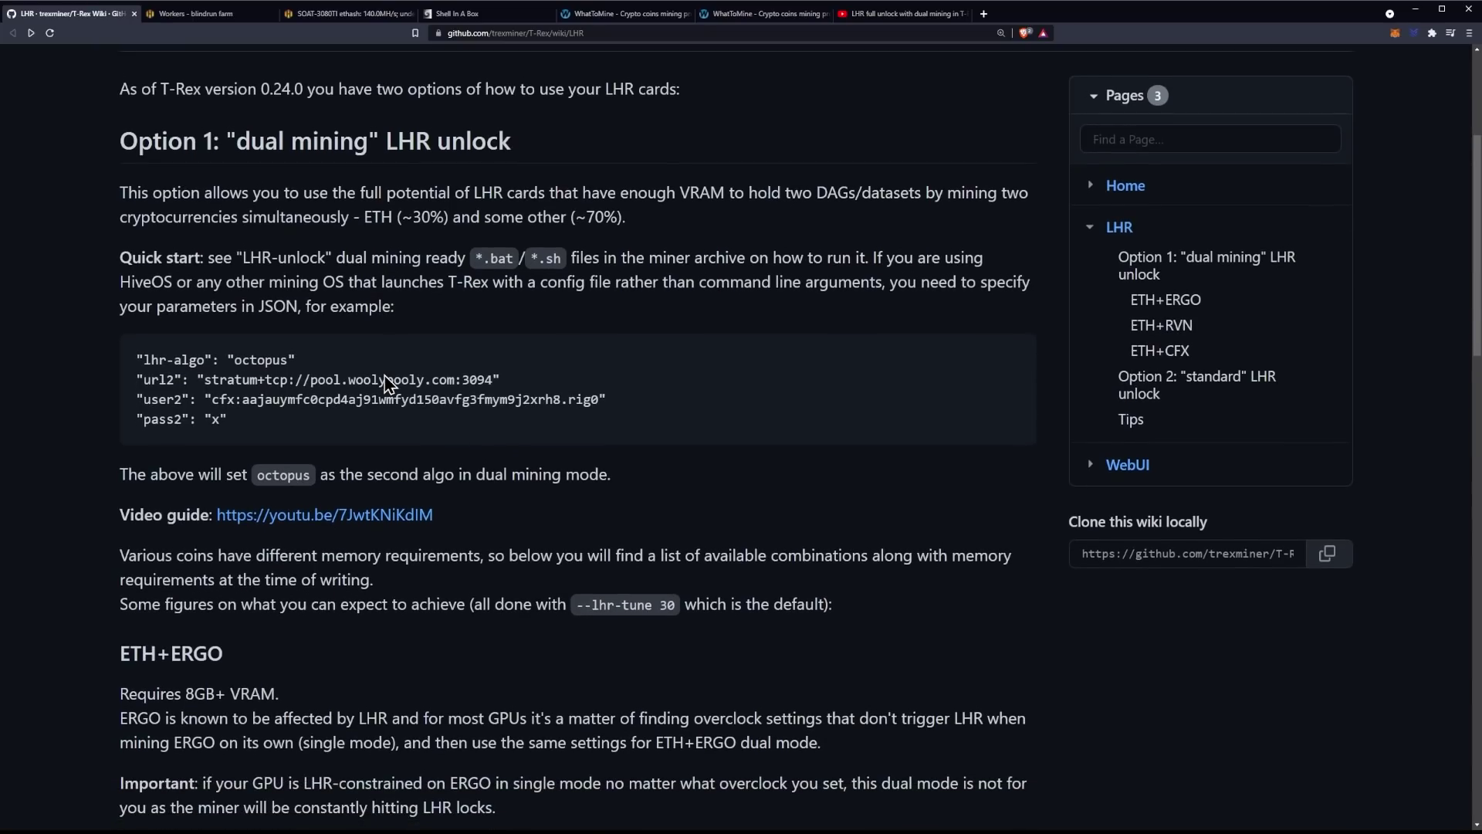
scroll(390, 366, "down", 1)
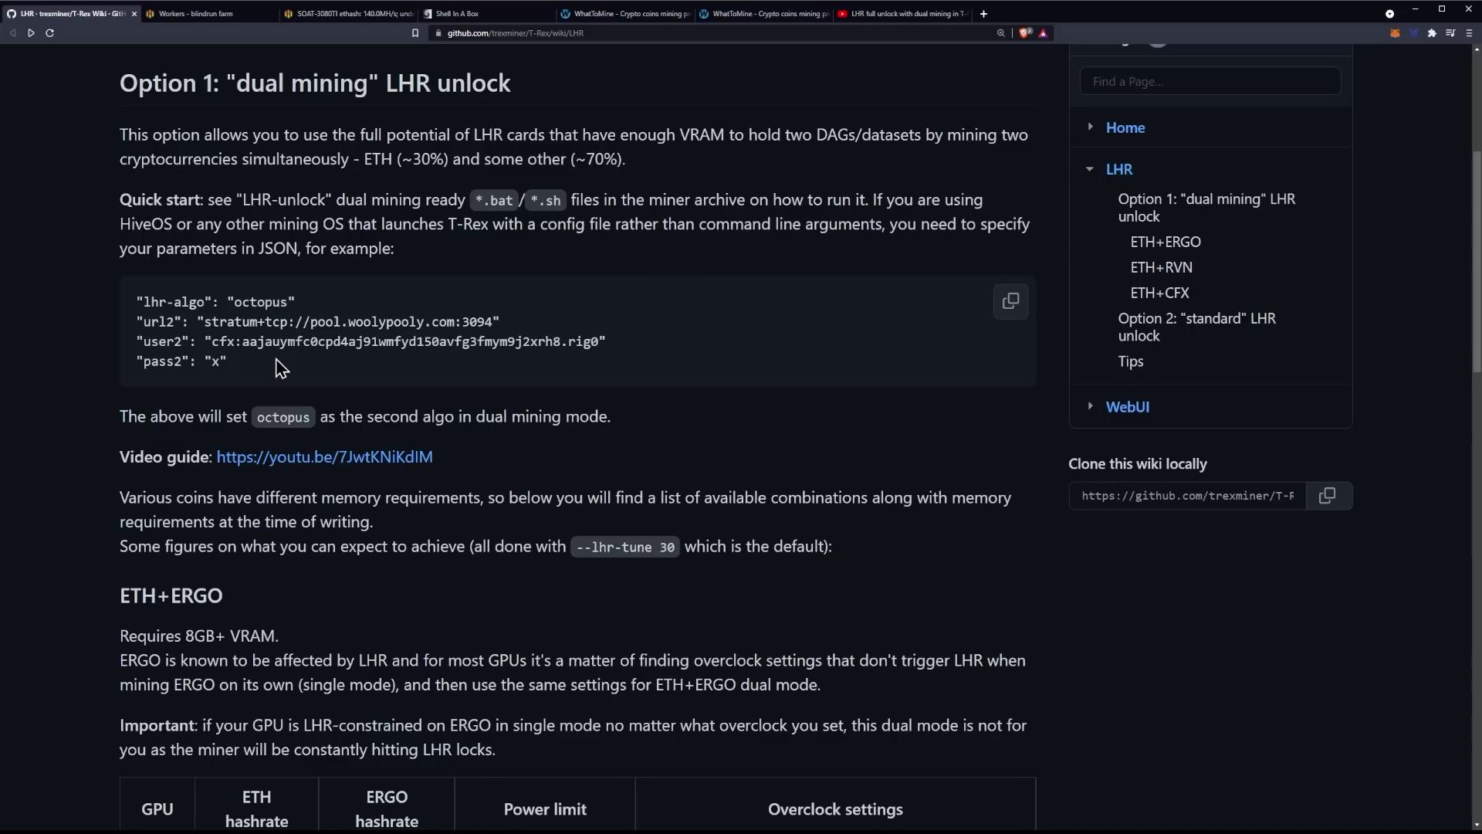
Step: Scroll through the ETH+ERGO, ETH+RVN and ETH+CFX hashrate and overclock tables, ending on ETH+ERGO
scroll(209, 355, "down", 5)
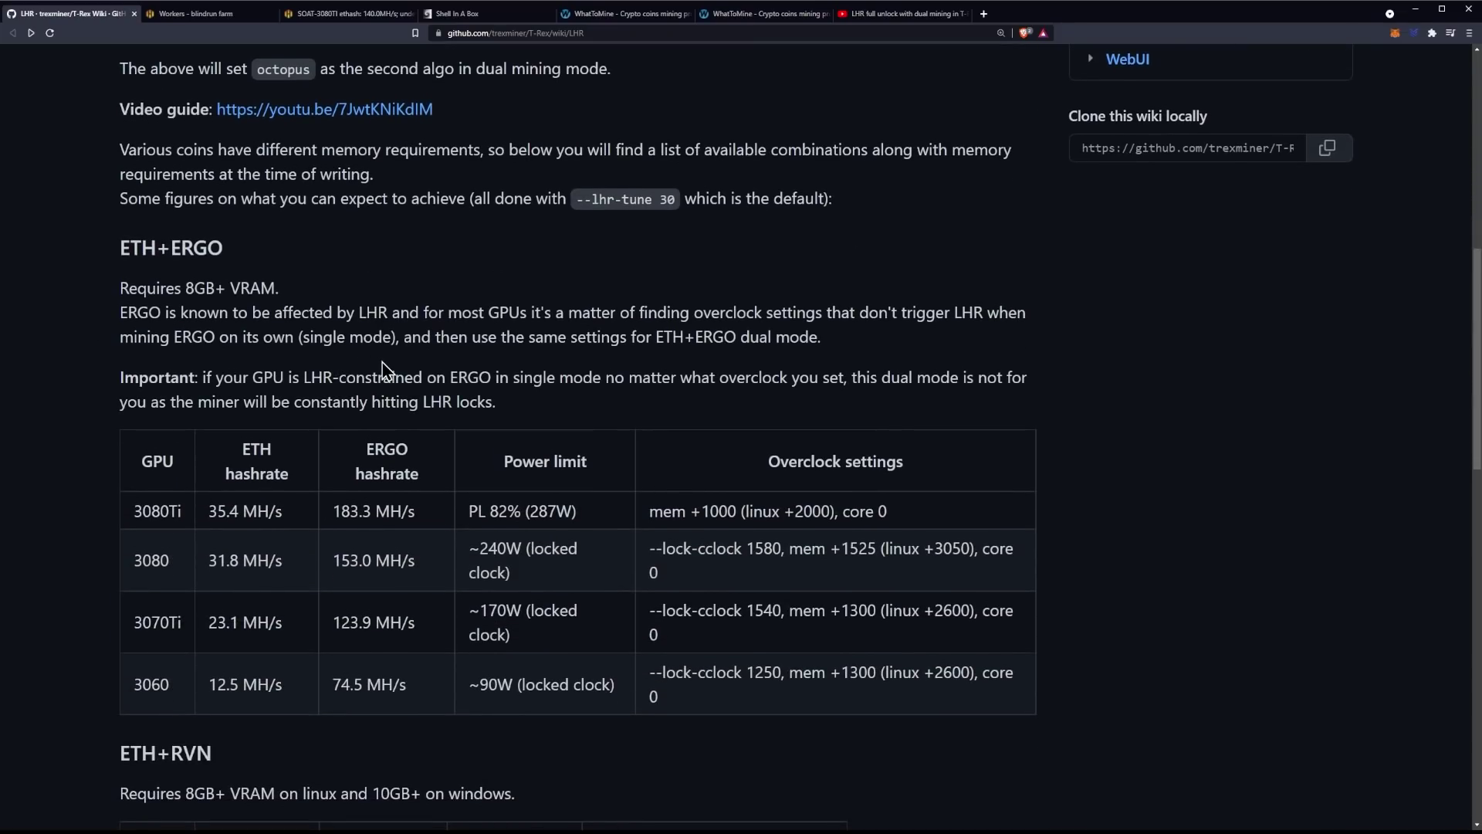
scroll(379, 362, "down", 3)
scroll(373, 358, "up", 2)
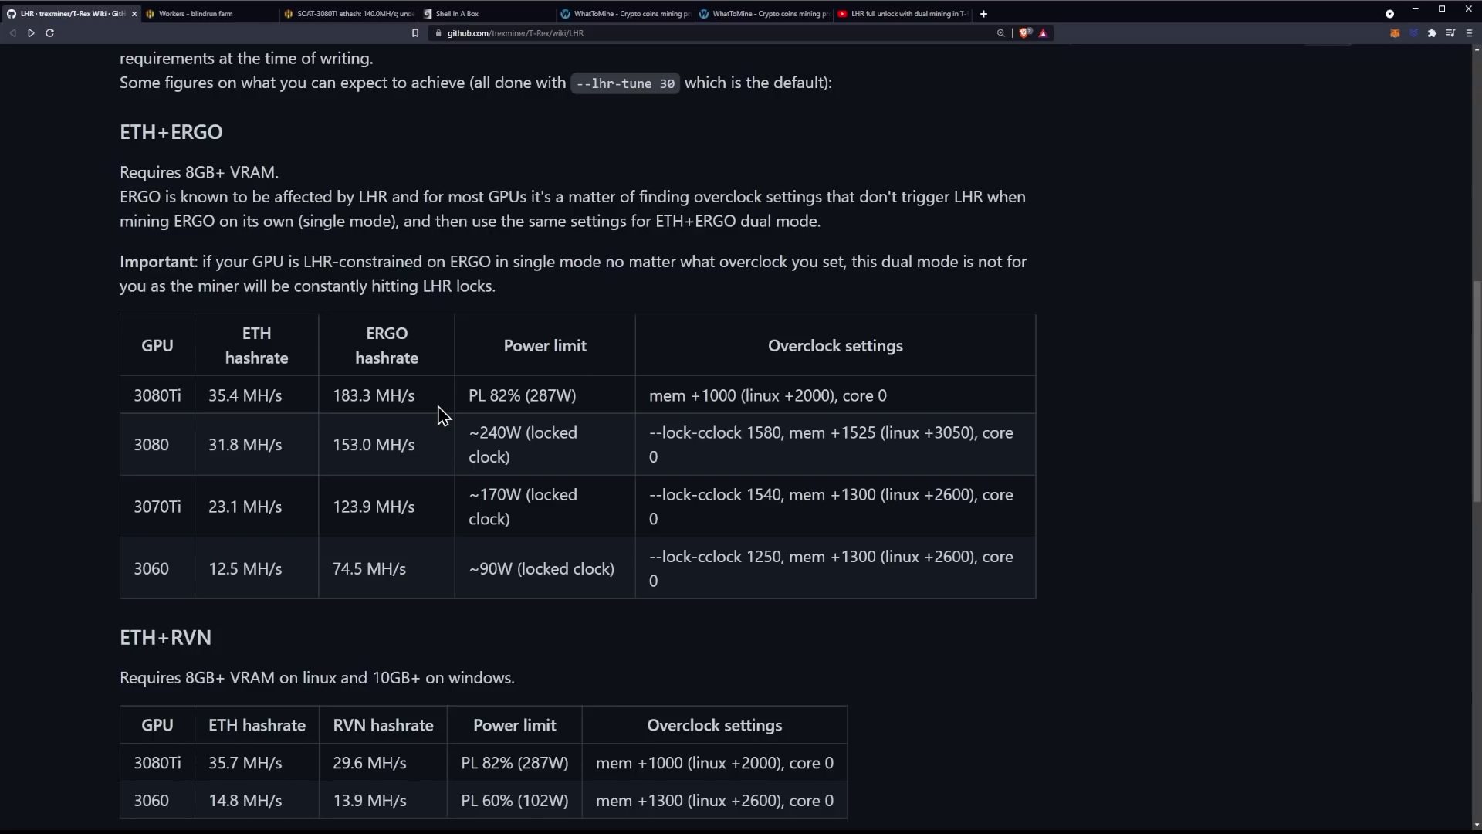
scroll(433, 399, "down", 3)
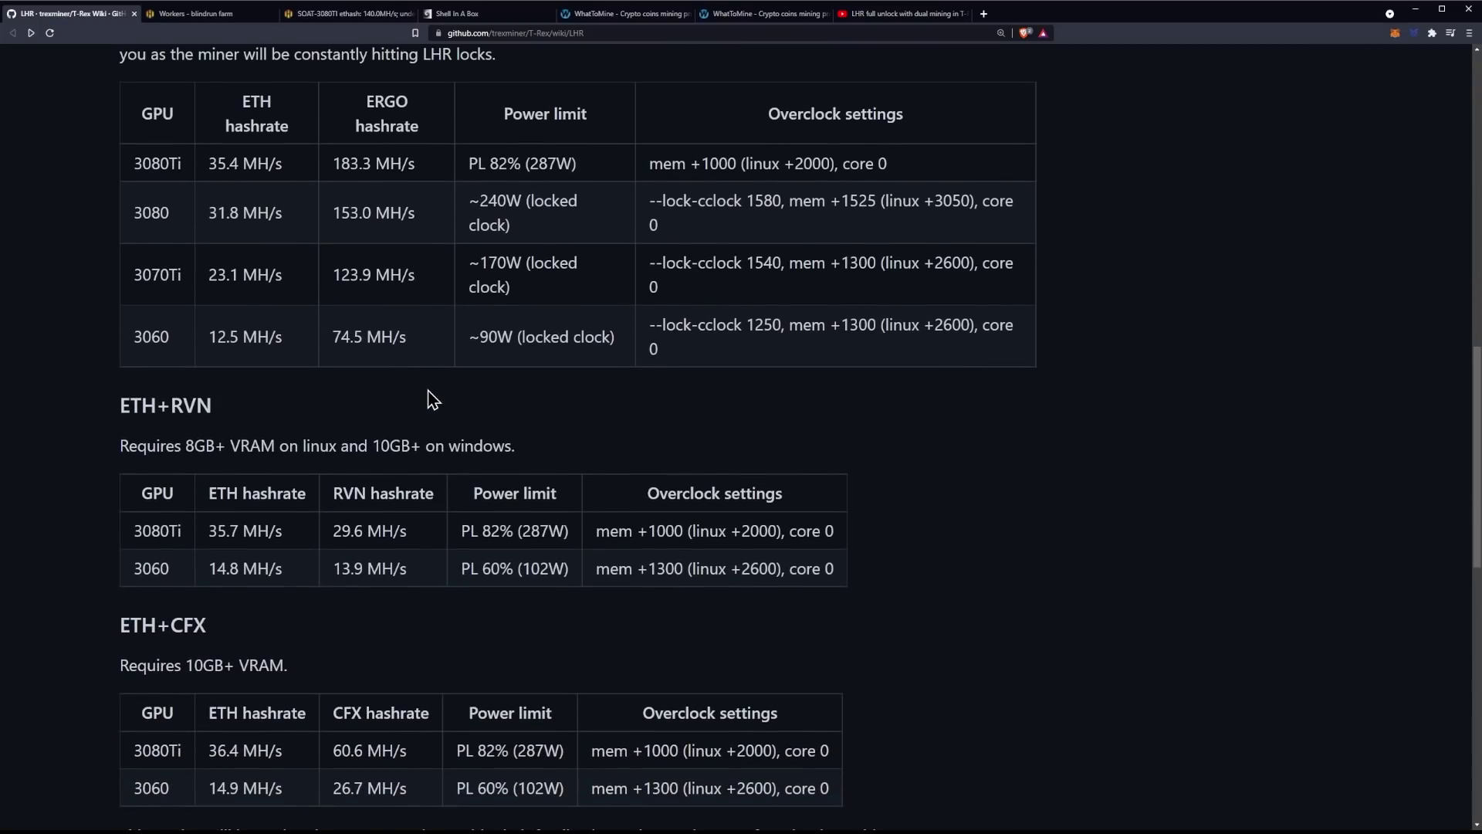
scroll(433, 399, "up", 5)
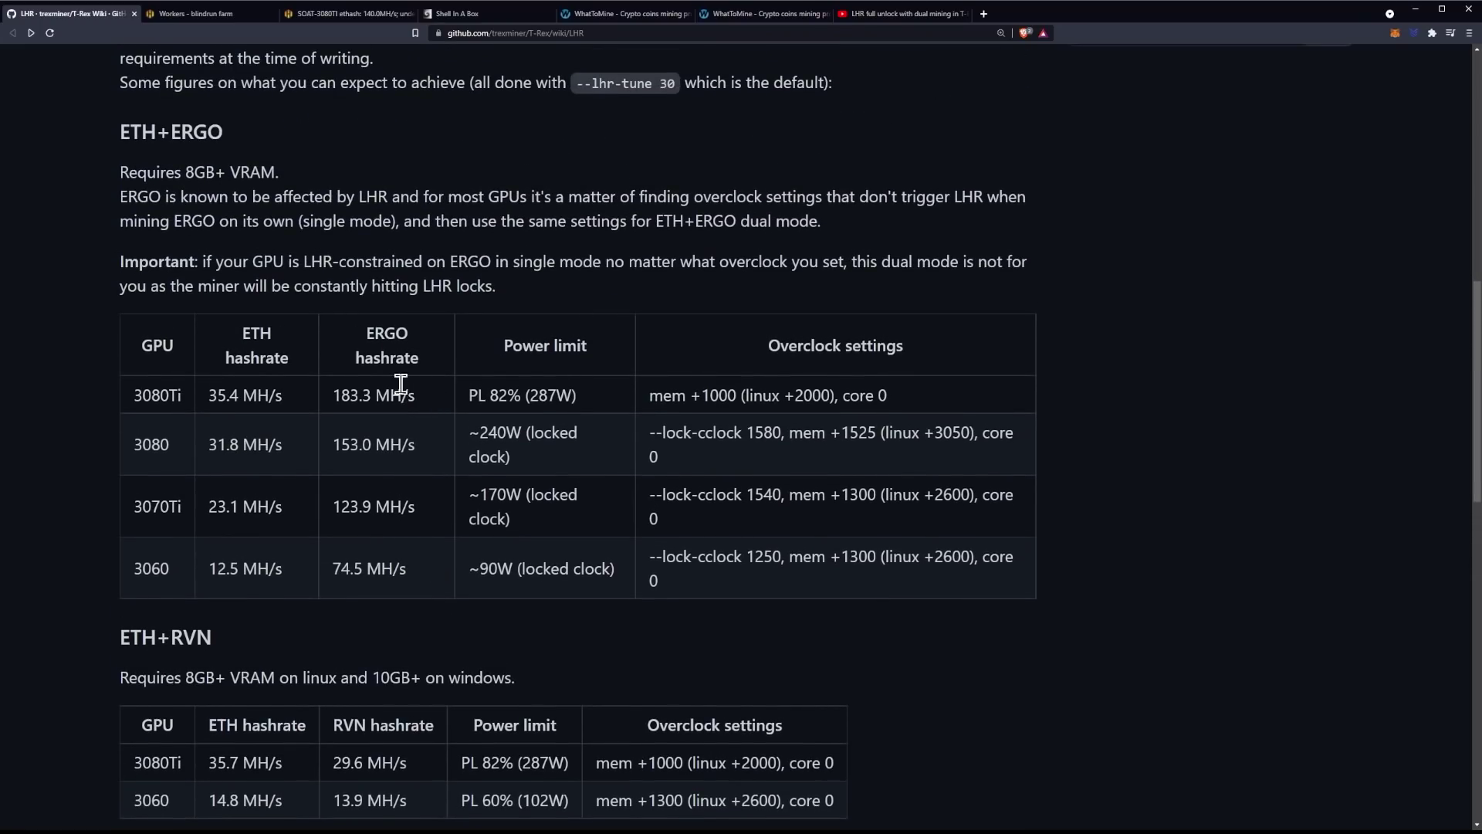
scroll(395, 382, "down", 4)
scroll(392, 388, "down", 5)
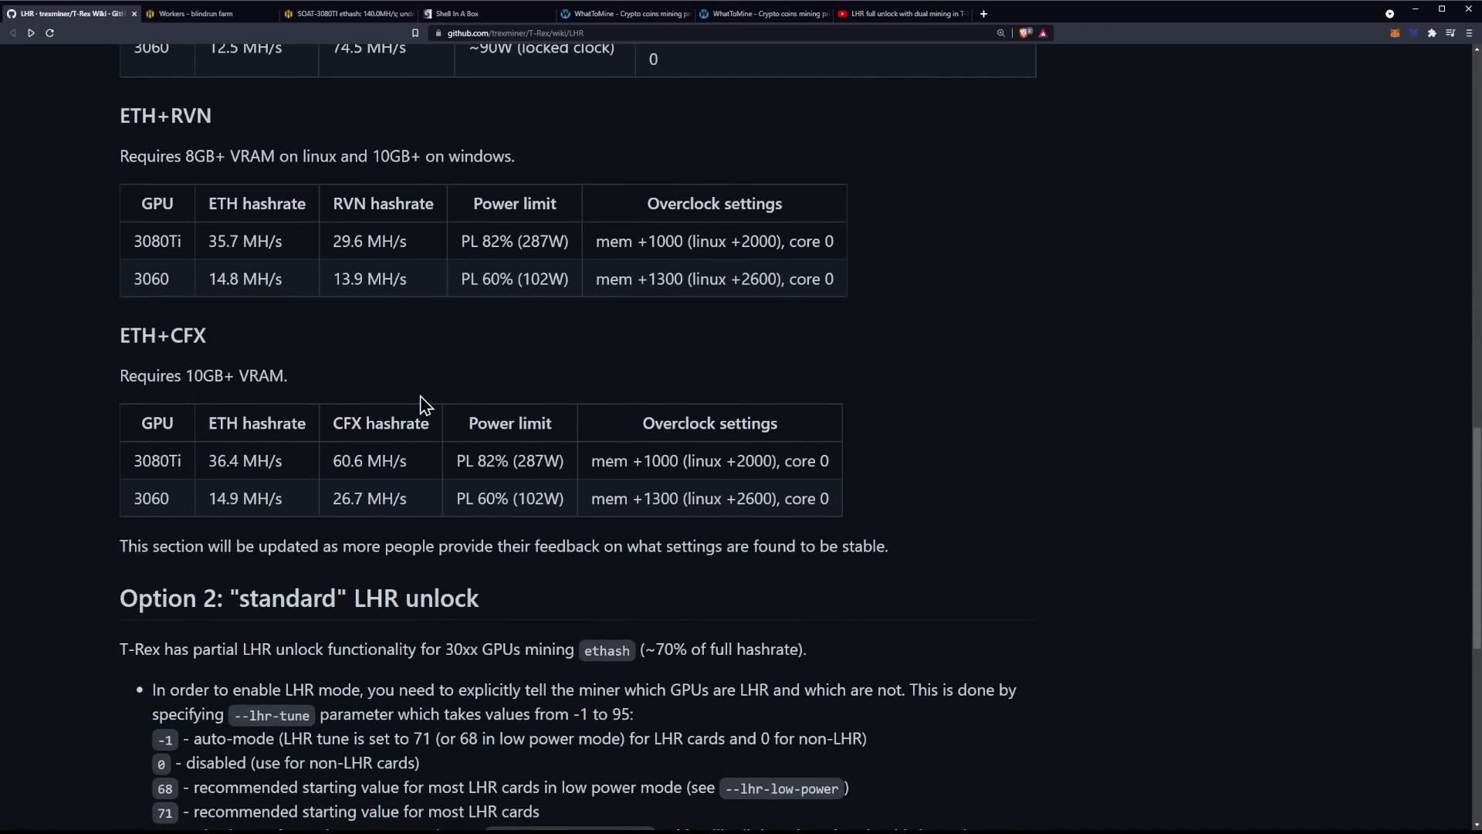
scroll(422, 401, "down", 2)
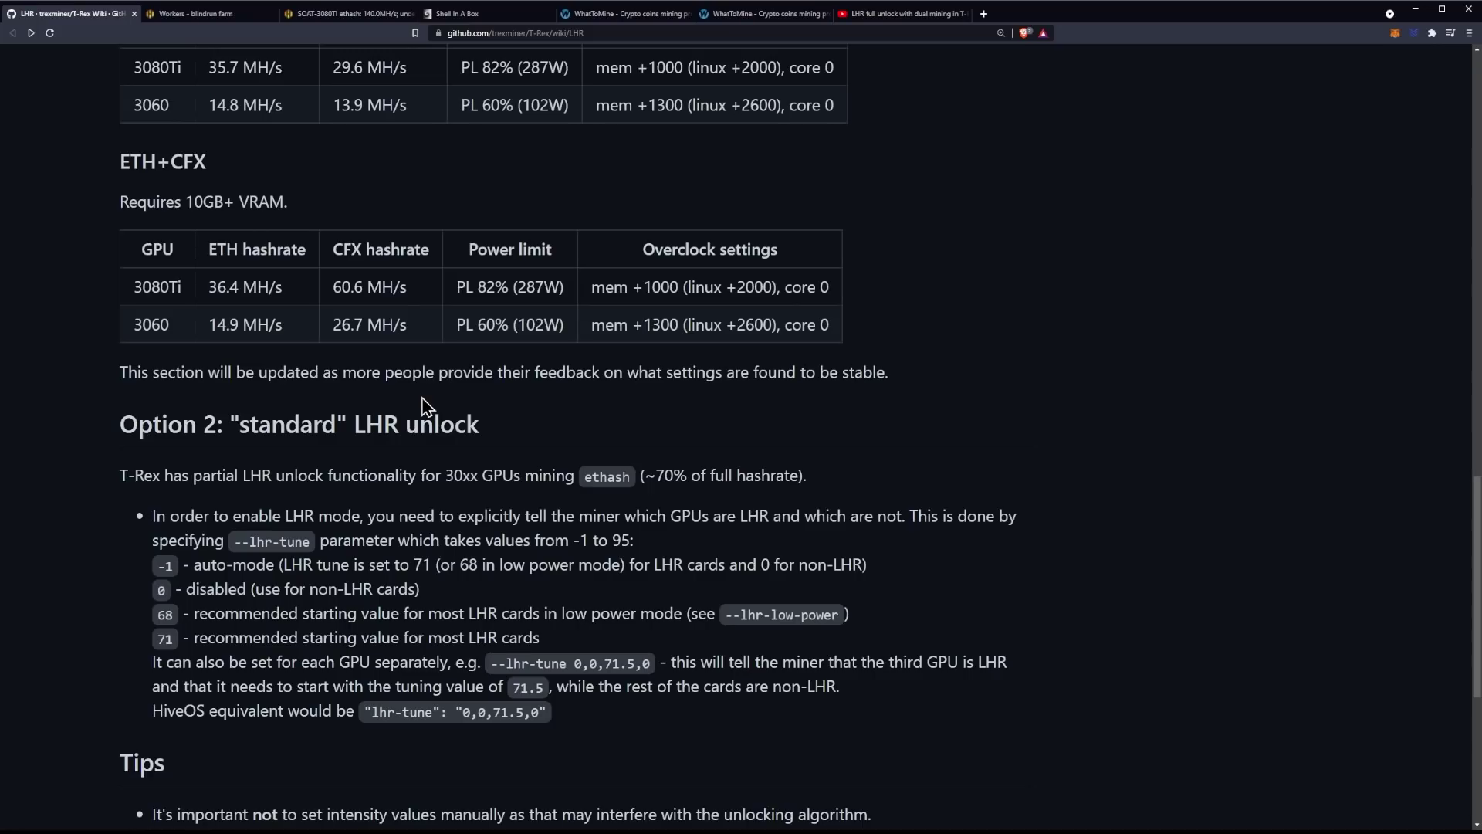
scroll(423, 405, "down", 1)
scroll(430, 394, "up", 8)
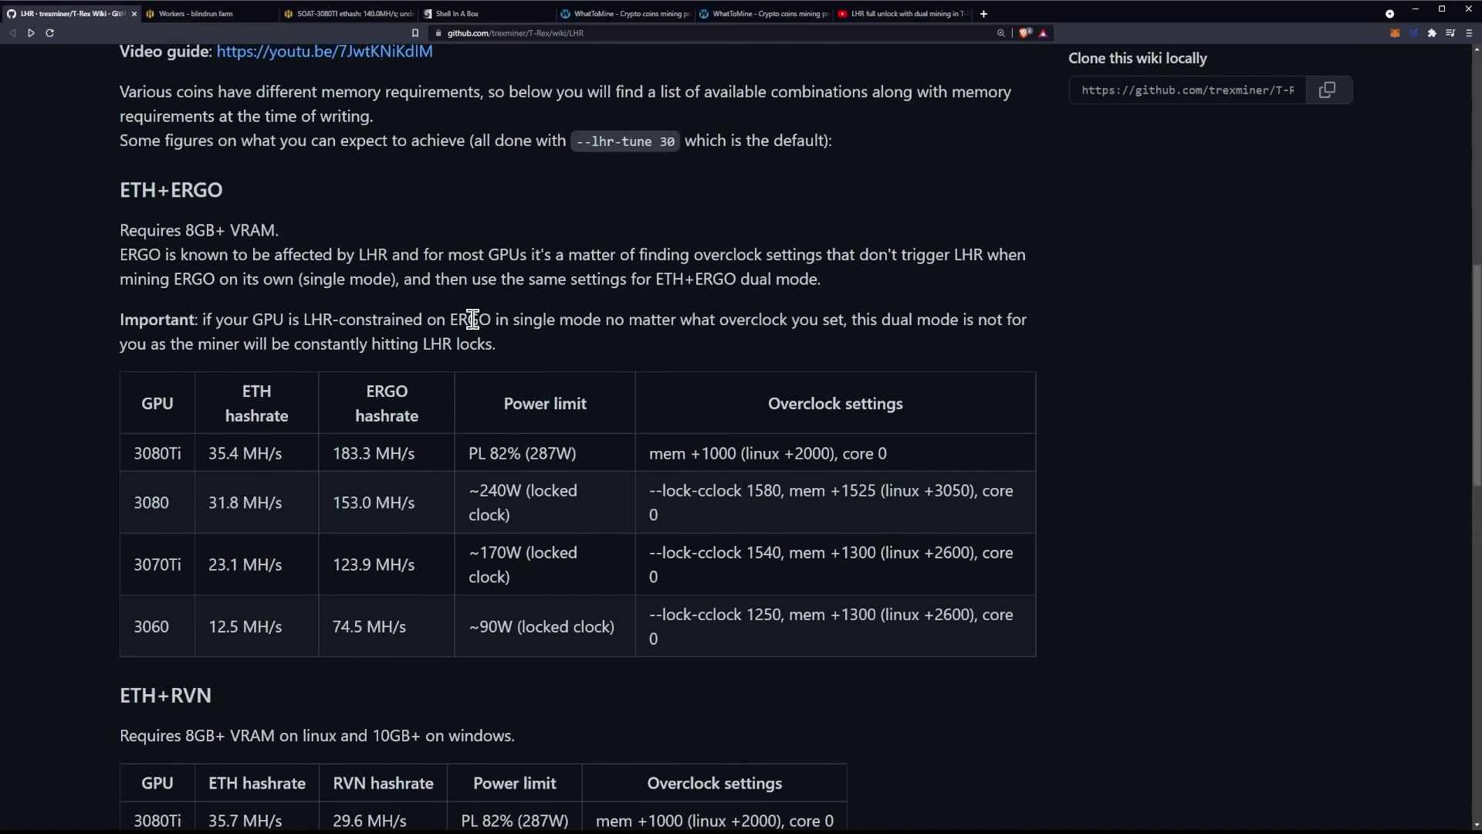
Step: Reread the wiki's LHR JSON example, then switch to the HiveOS Workers list of 13 workers
scroll(473, 317, "up", 1)
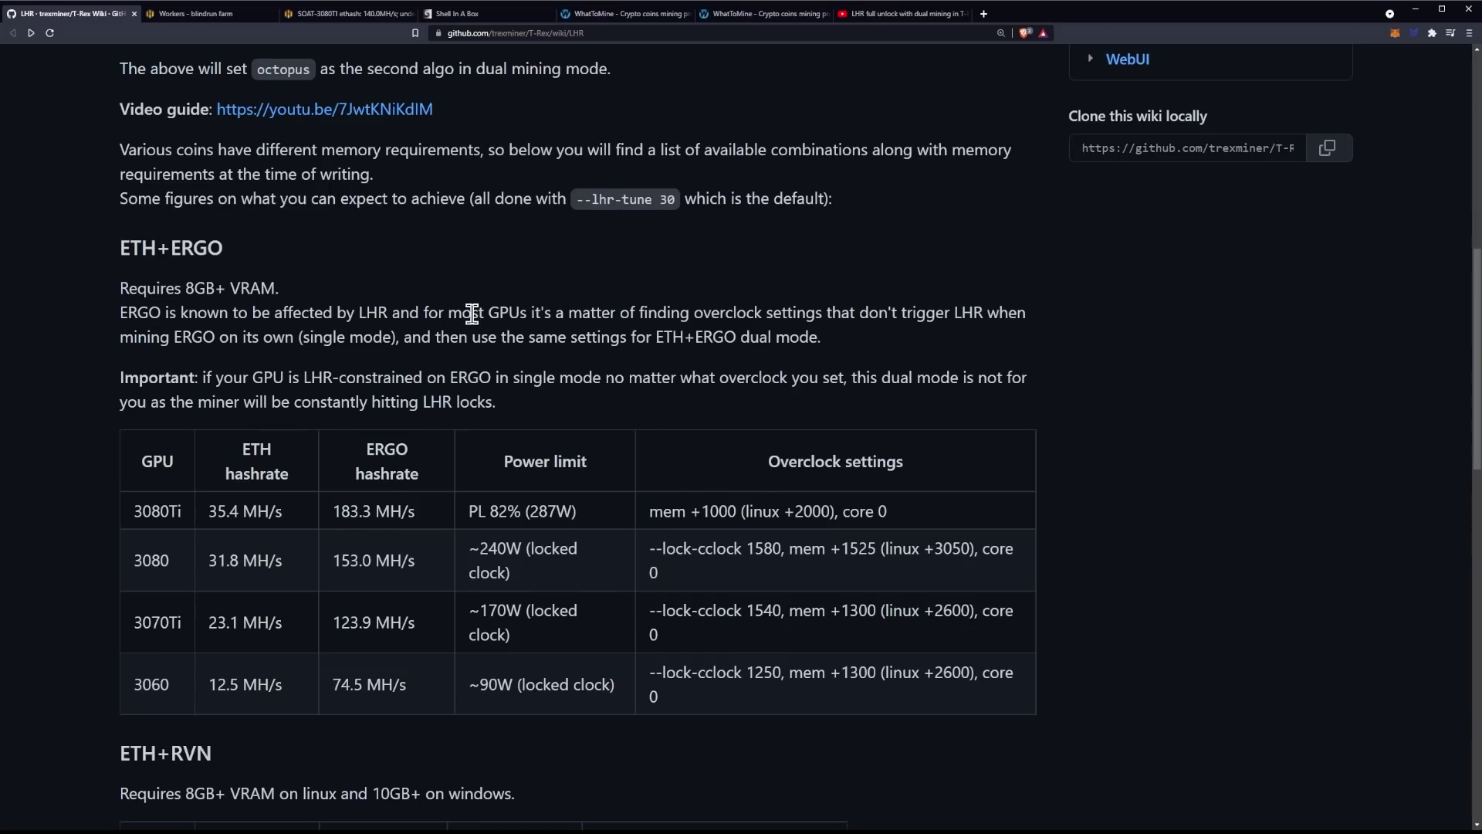
scroll(471, 309, "down", 2)
scroll(472, 311, "down", 5)
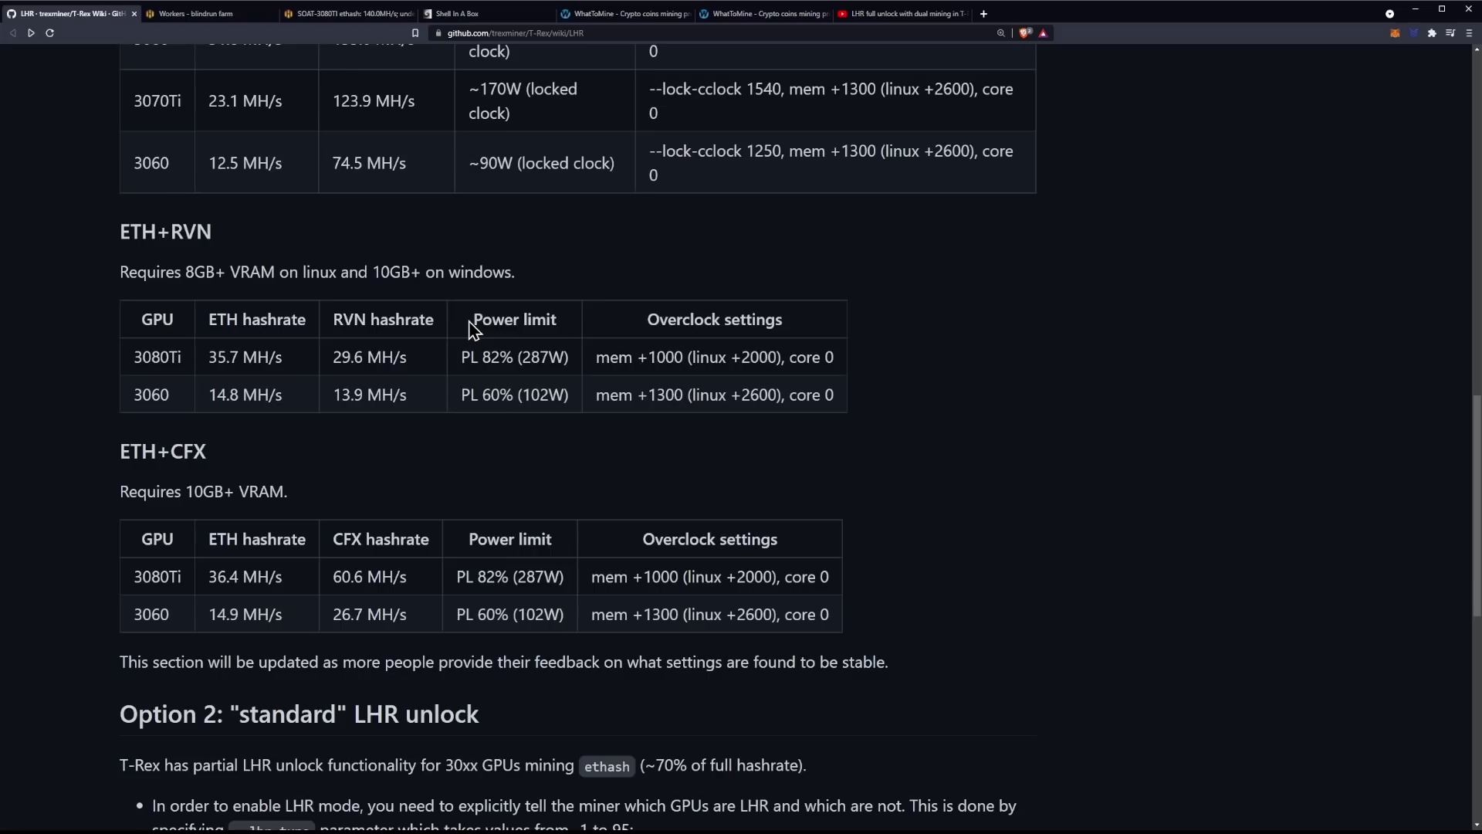
scroll(520, 391, "up", 2)
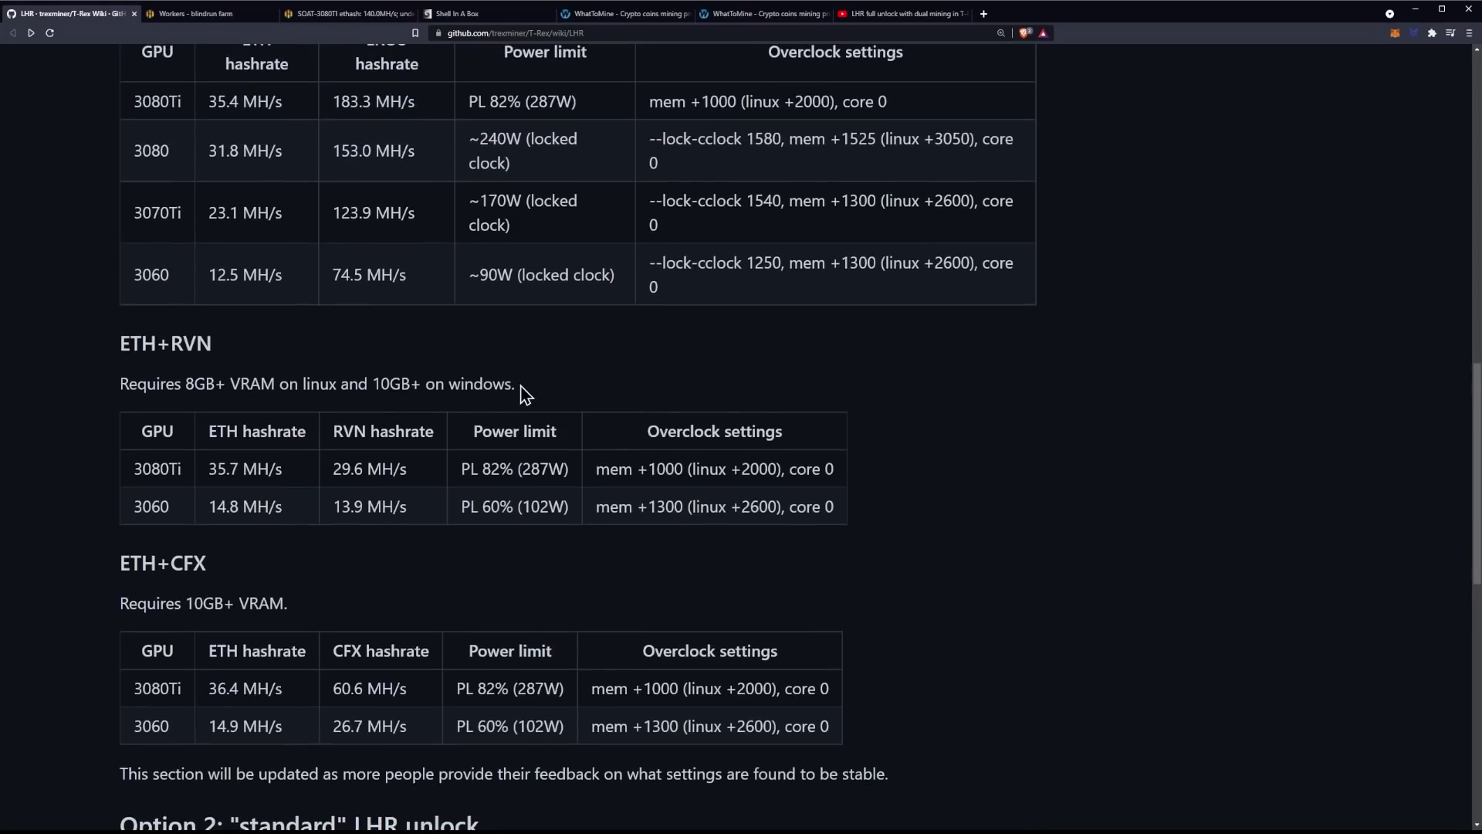
scroll(519, 436, "up", 2)
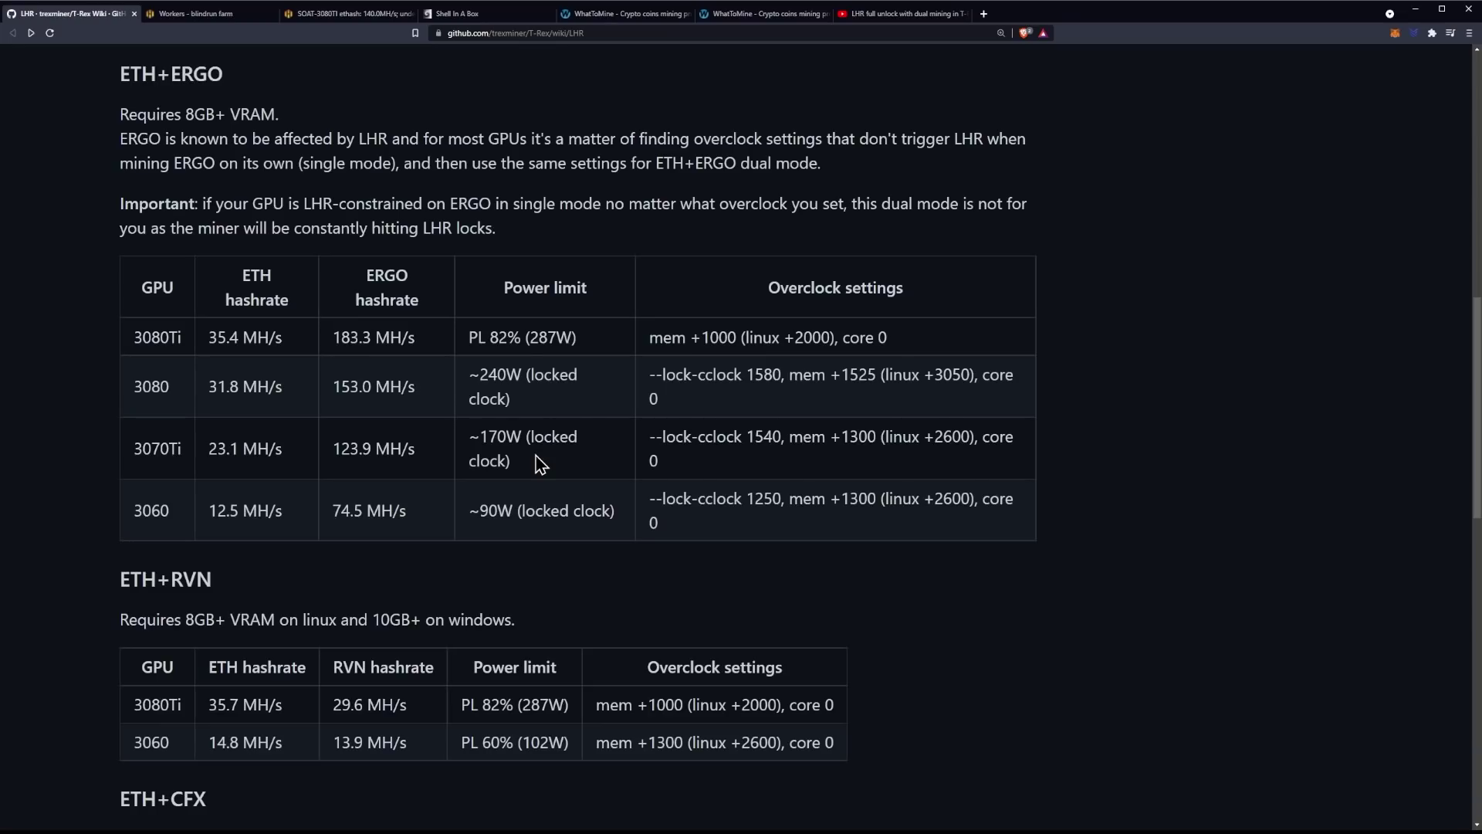
scroll(540, 463, "up", 6)
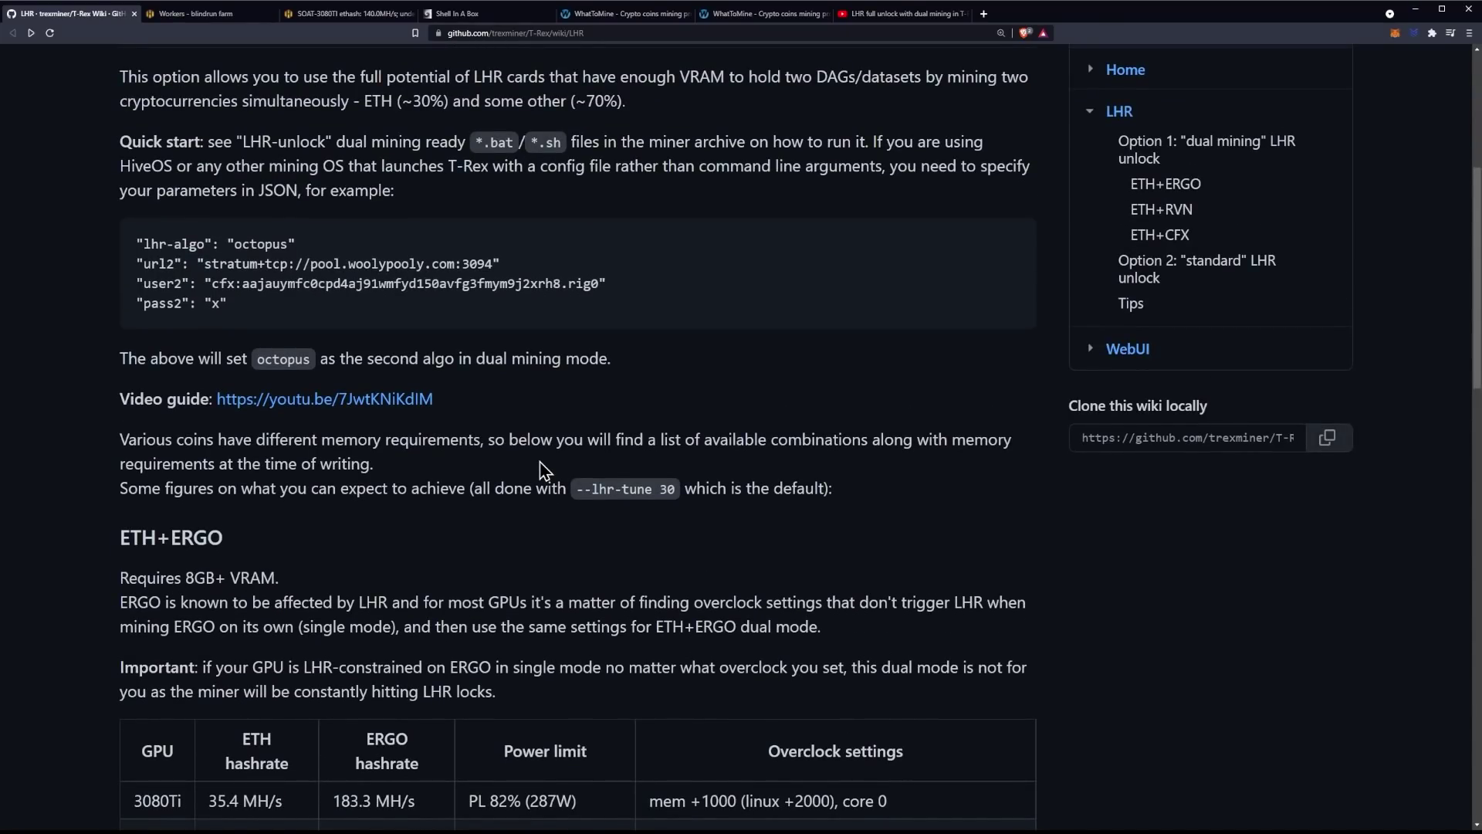
scroll(541, 467, "up", 2)
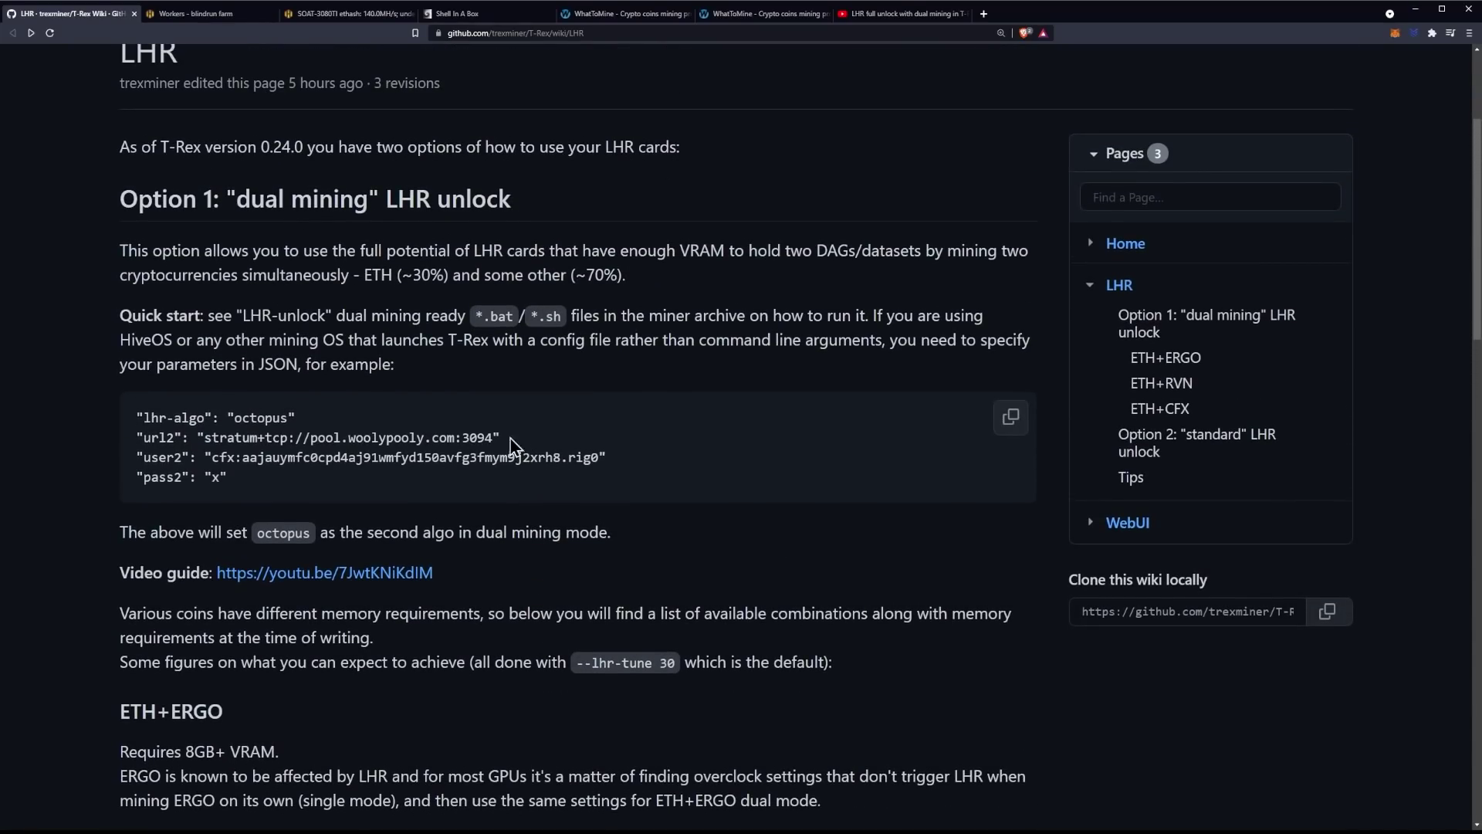
left_click(217, 15)
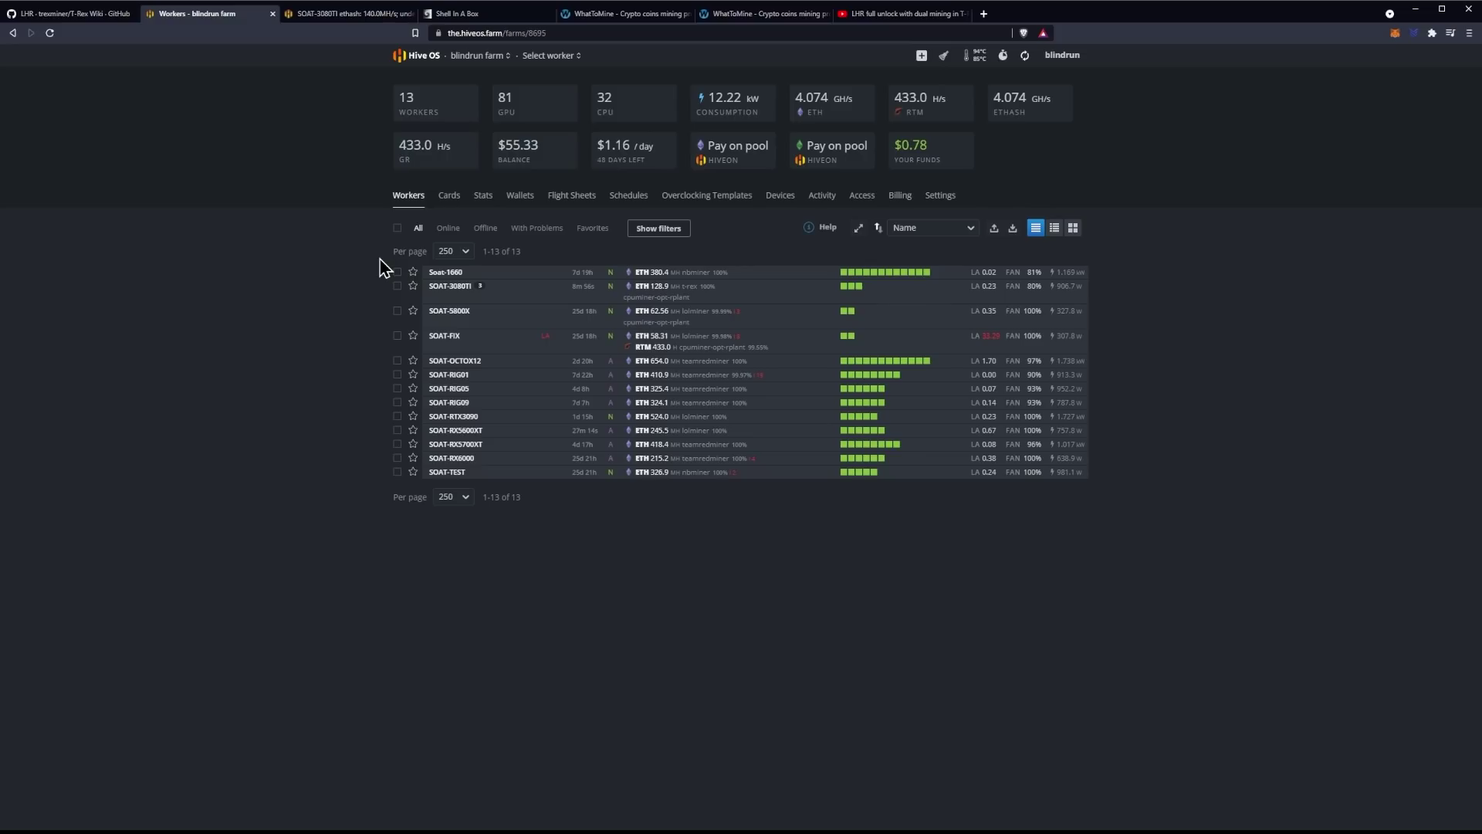
Step: Edit SOAT-3080TI's flight sheet, keep T-Rex Miner for the ETH row, and open its miner config
left_click(469, 291)
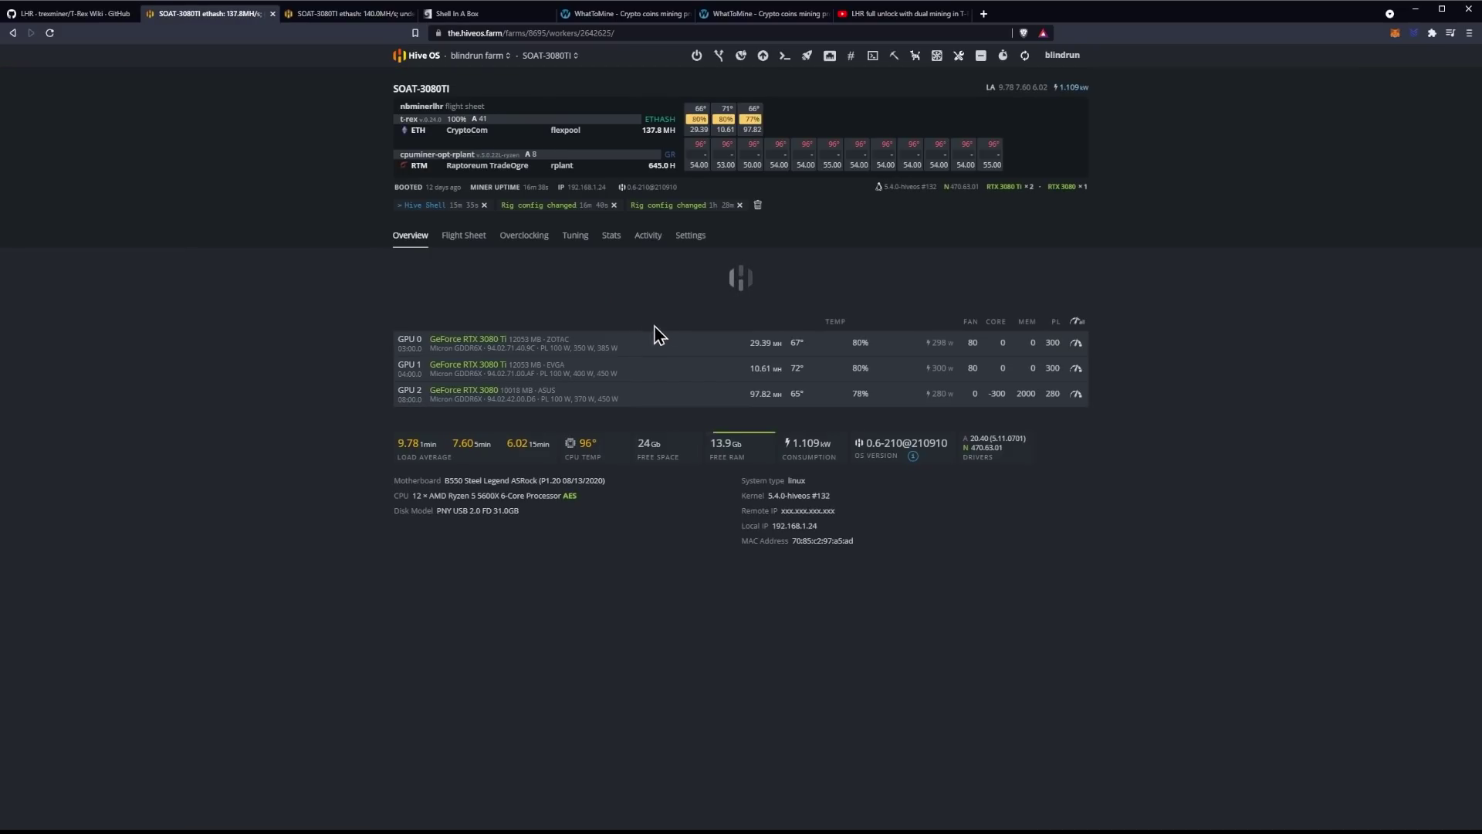
left_click(464, 239)
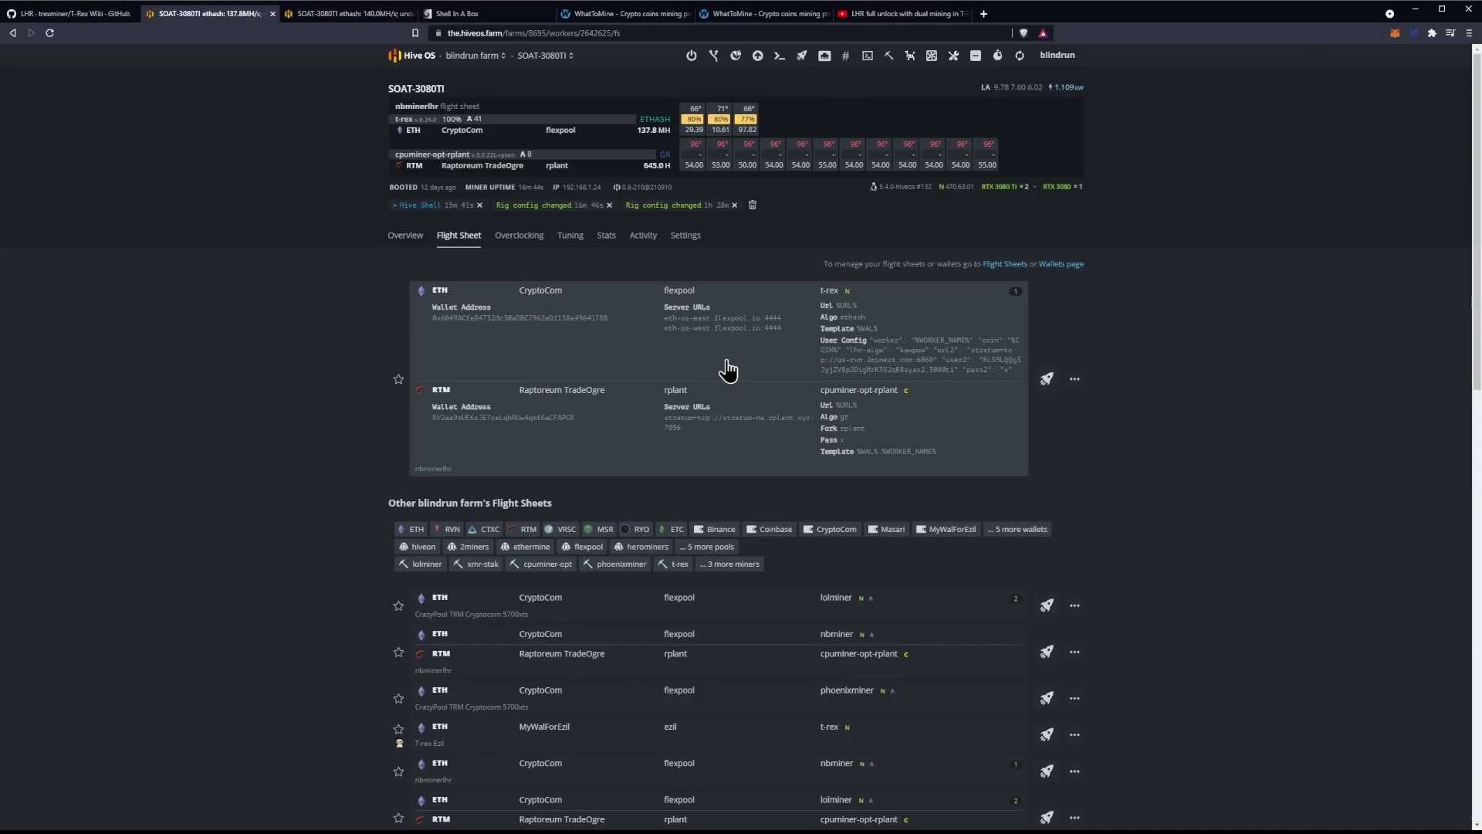
left_click(1074, 379)
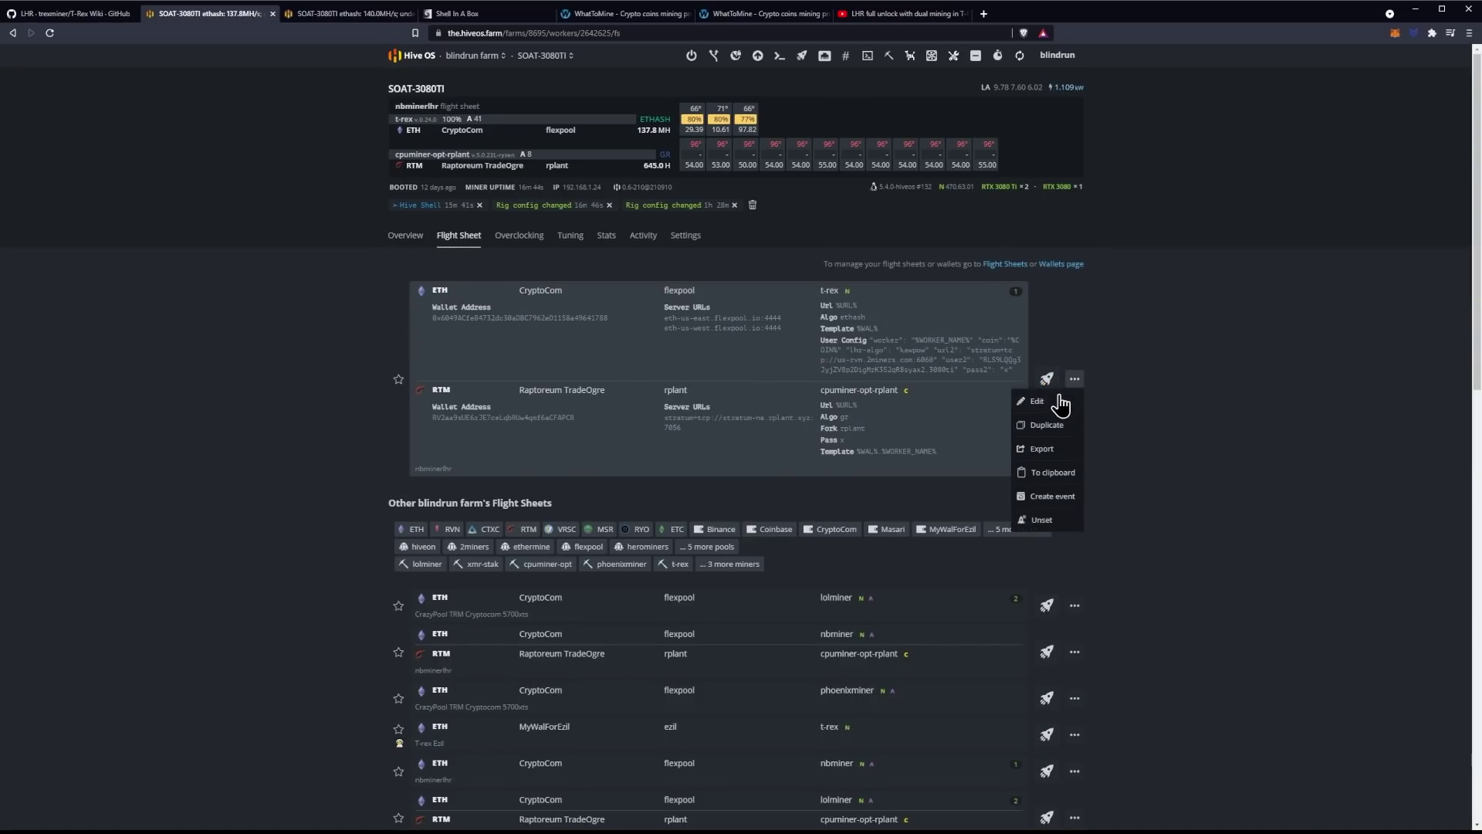
left_click(1039, 402)
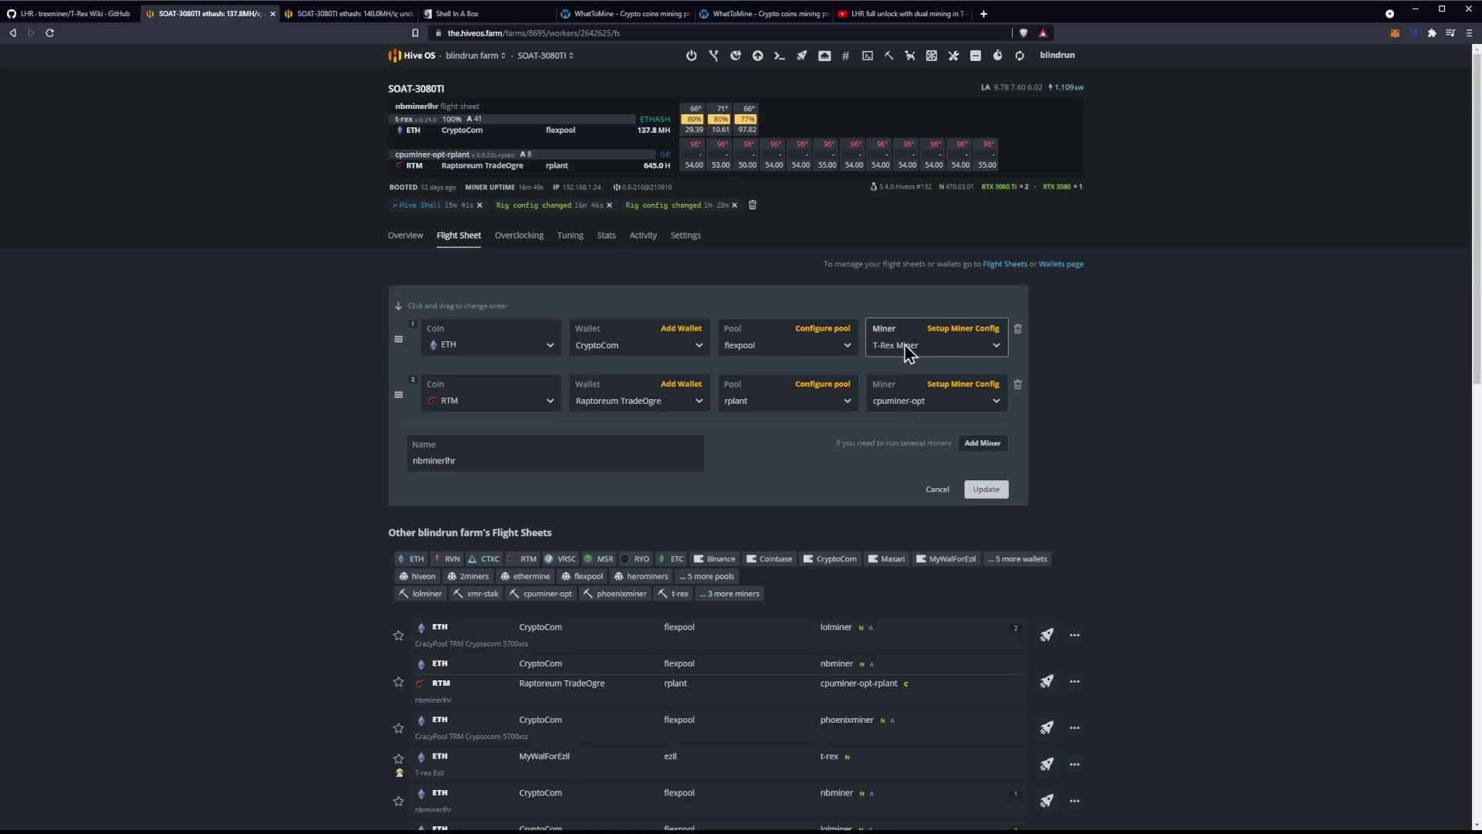
left_click(983, 348)
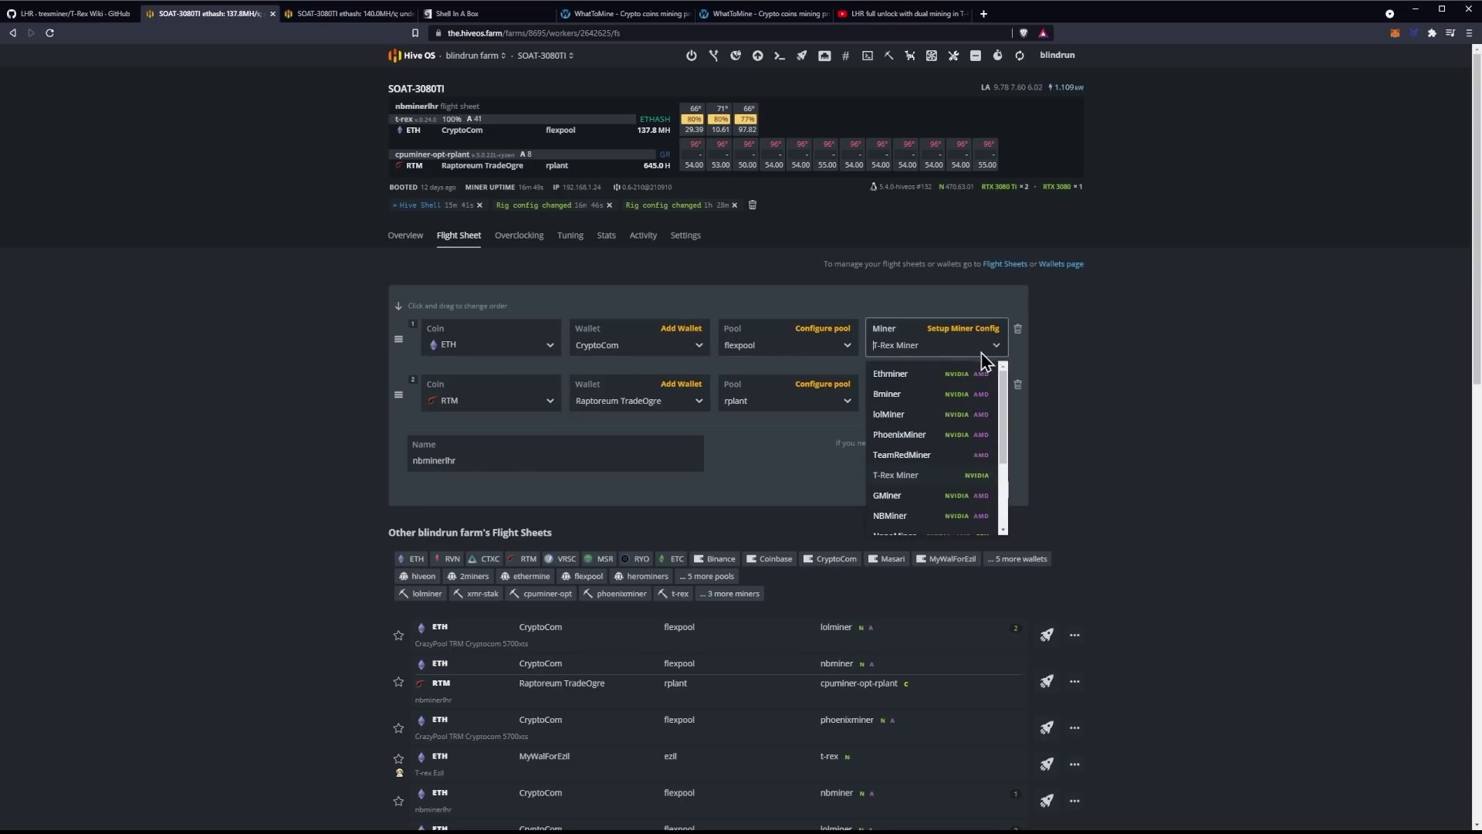
left_click(903, 480)
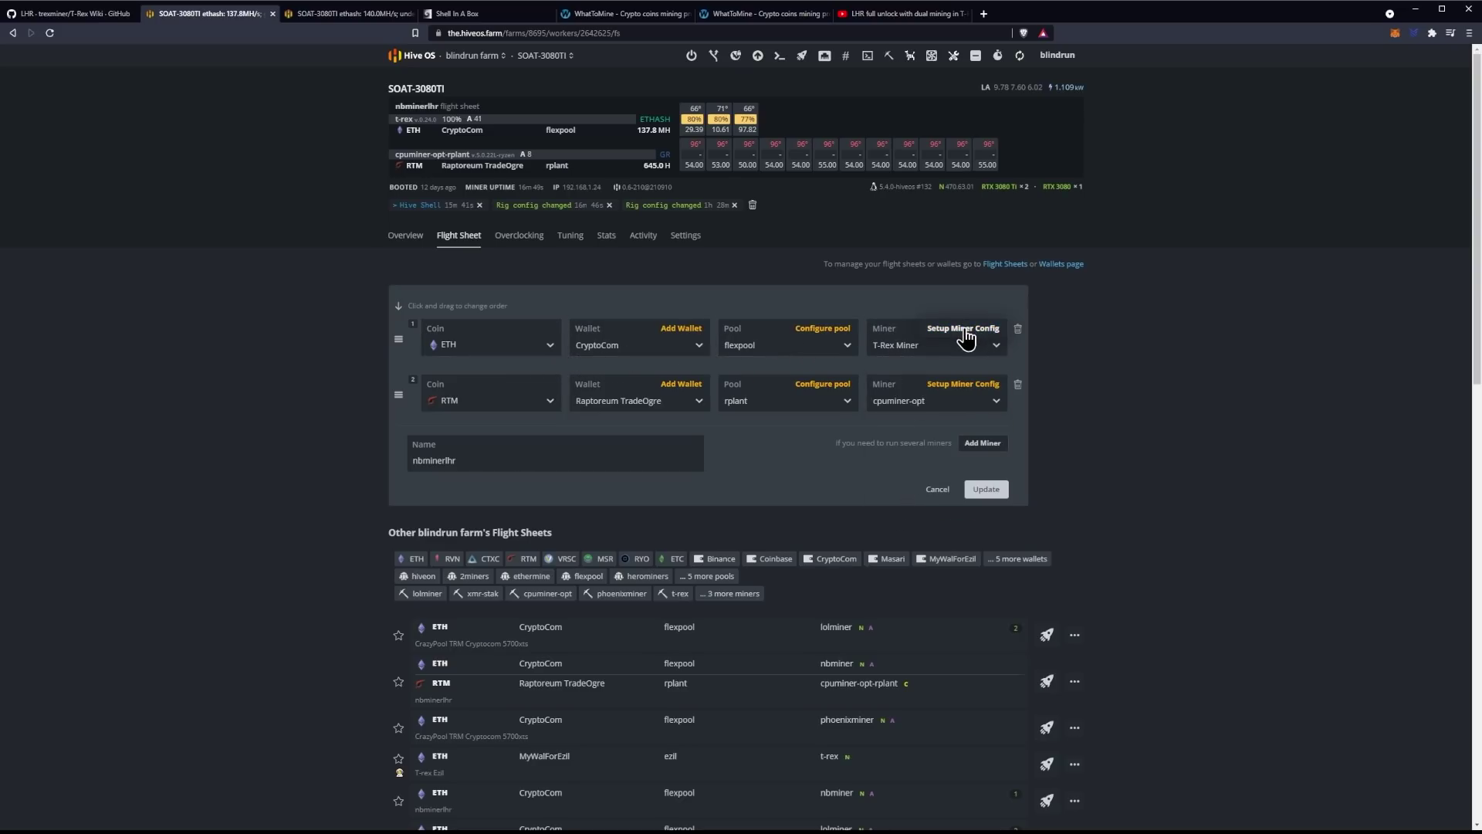
left_click(964, 329)
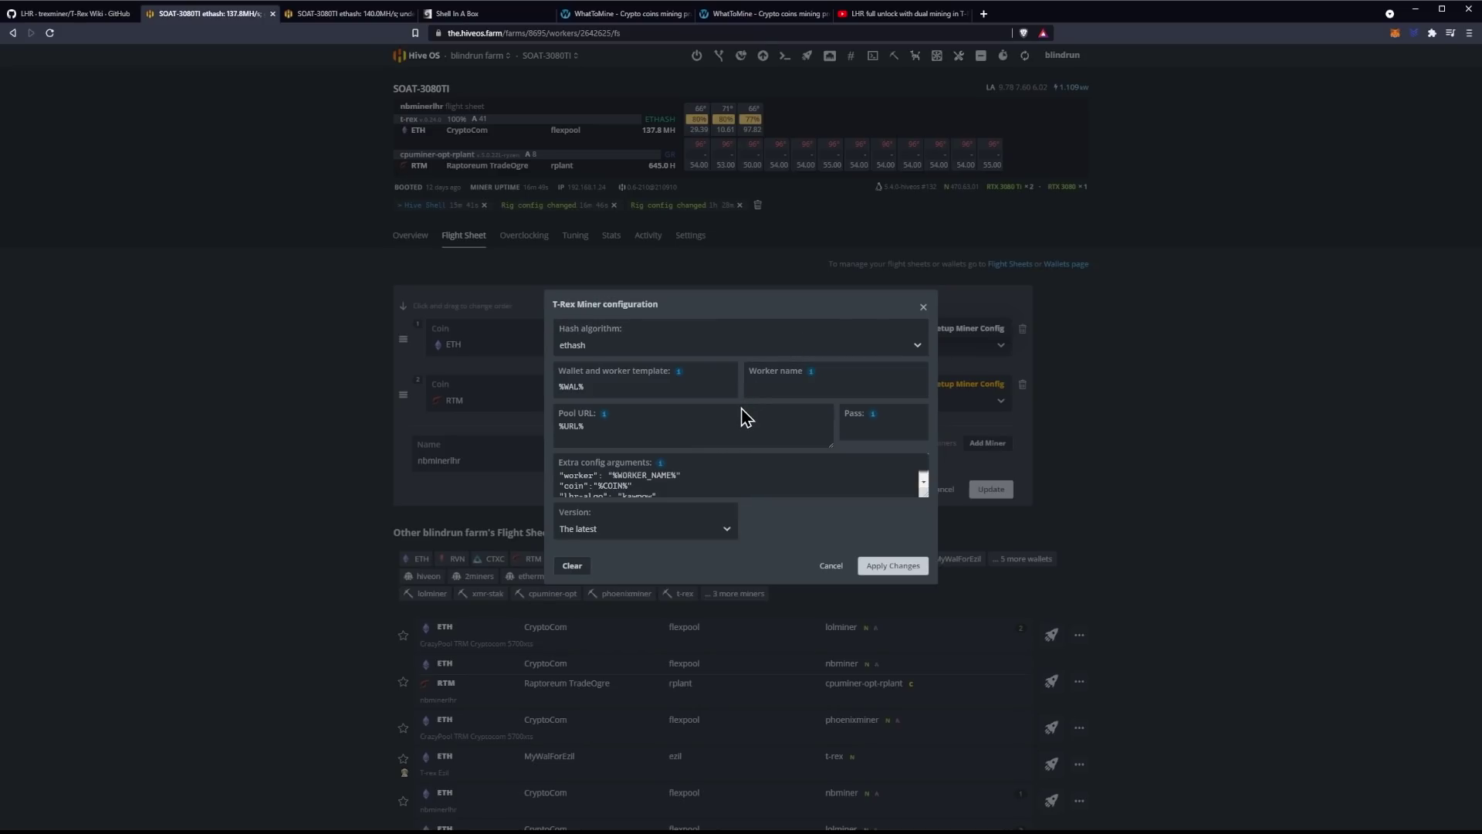
Step: Enlarge the T-Rex Extra config arguments box to show the lhr-algo and url lines
left_click(698, 467)
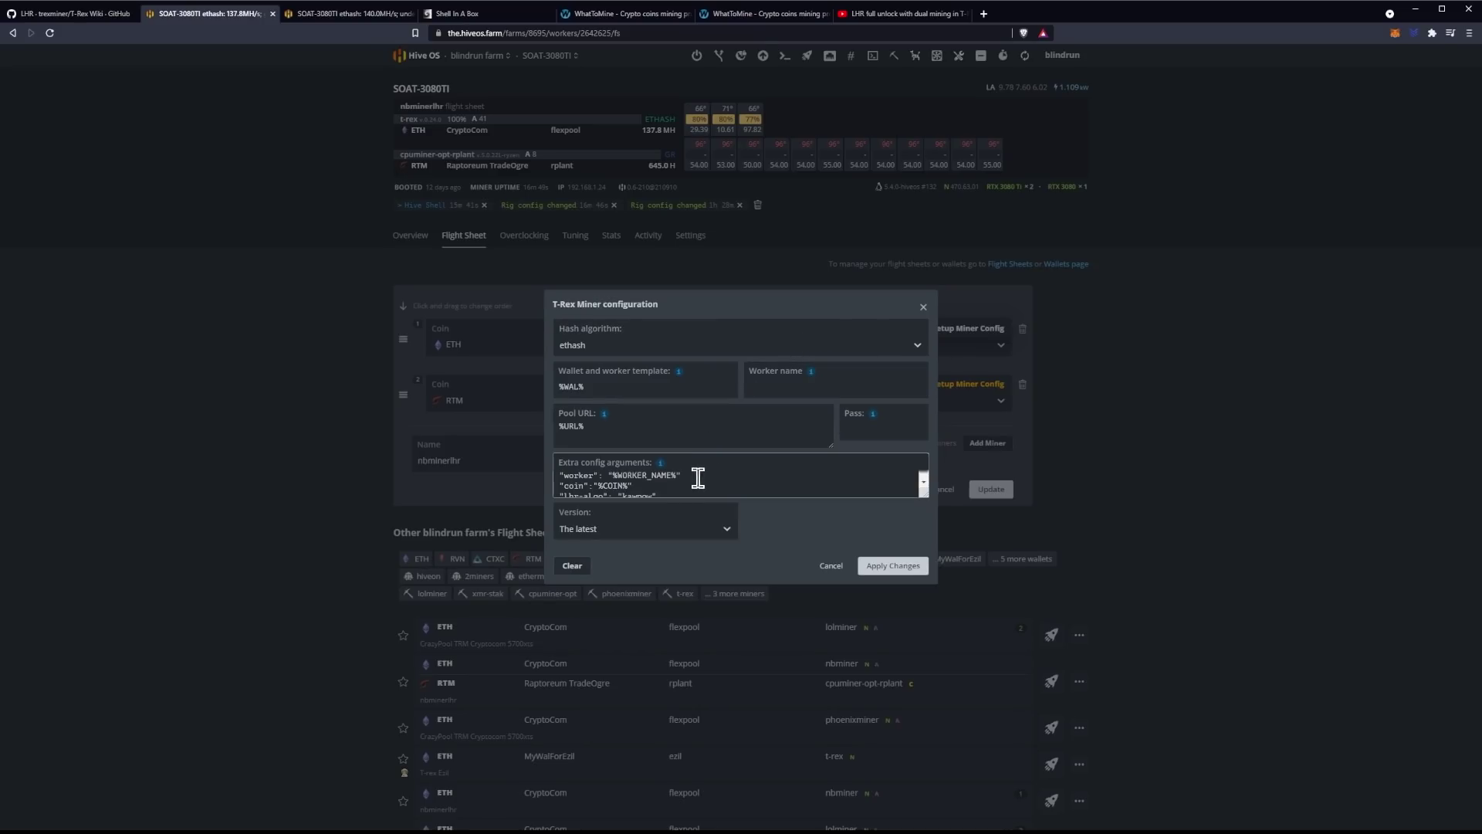
scroll(698, 479, "down", 2)
scroll(697, 480, "up", 3)
scroll(696, 480, "down", 3)
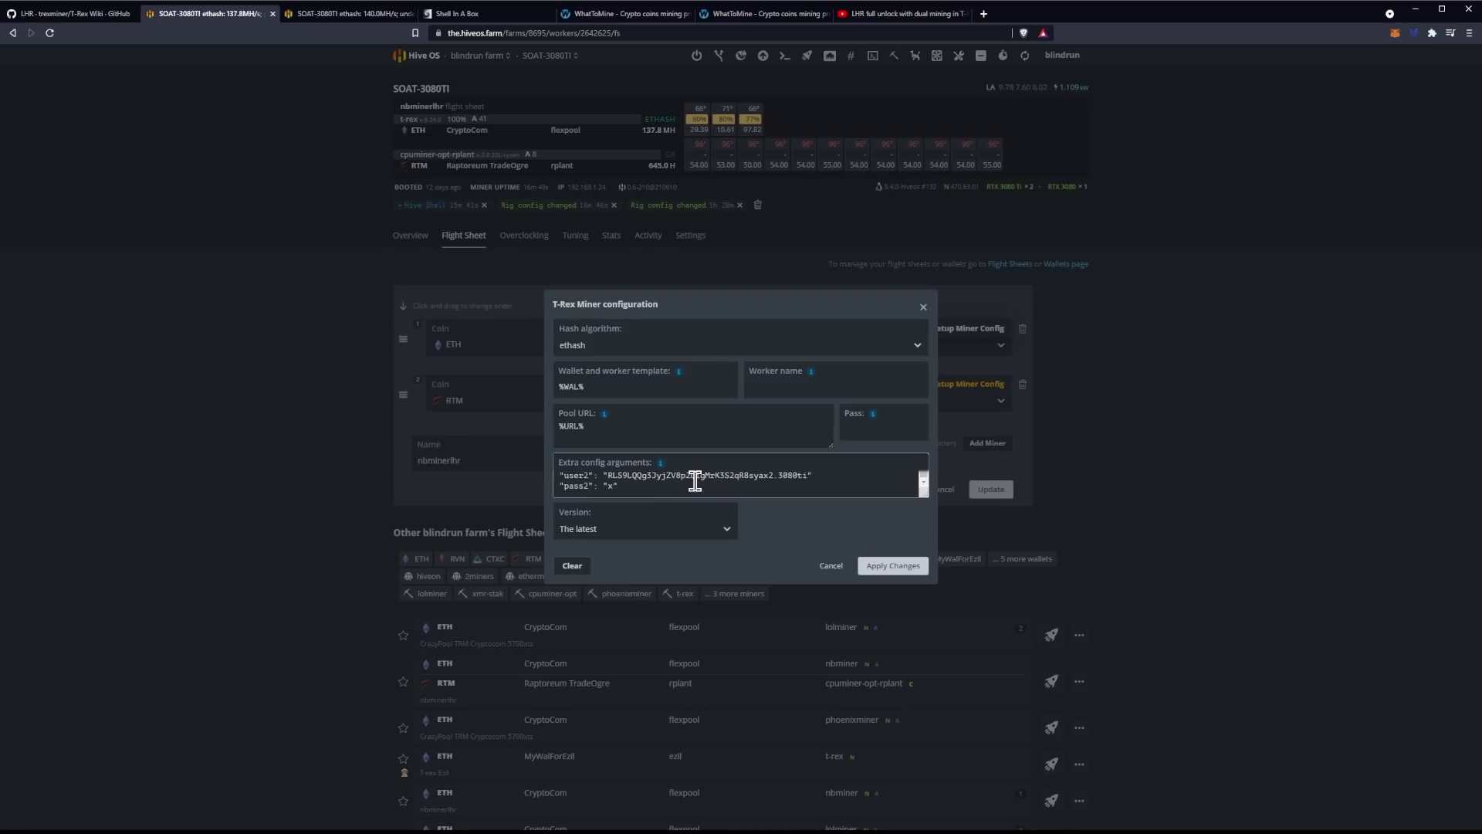
scroll(696, 480, "up", 3)
scroll(696, 480, "down", 3)
scroll(695, 480, "up", 3)
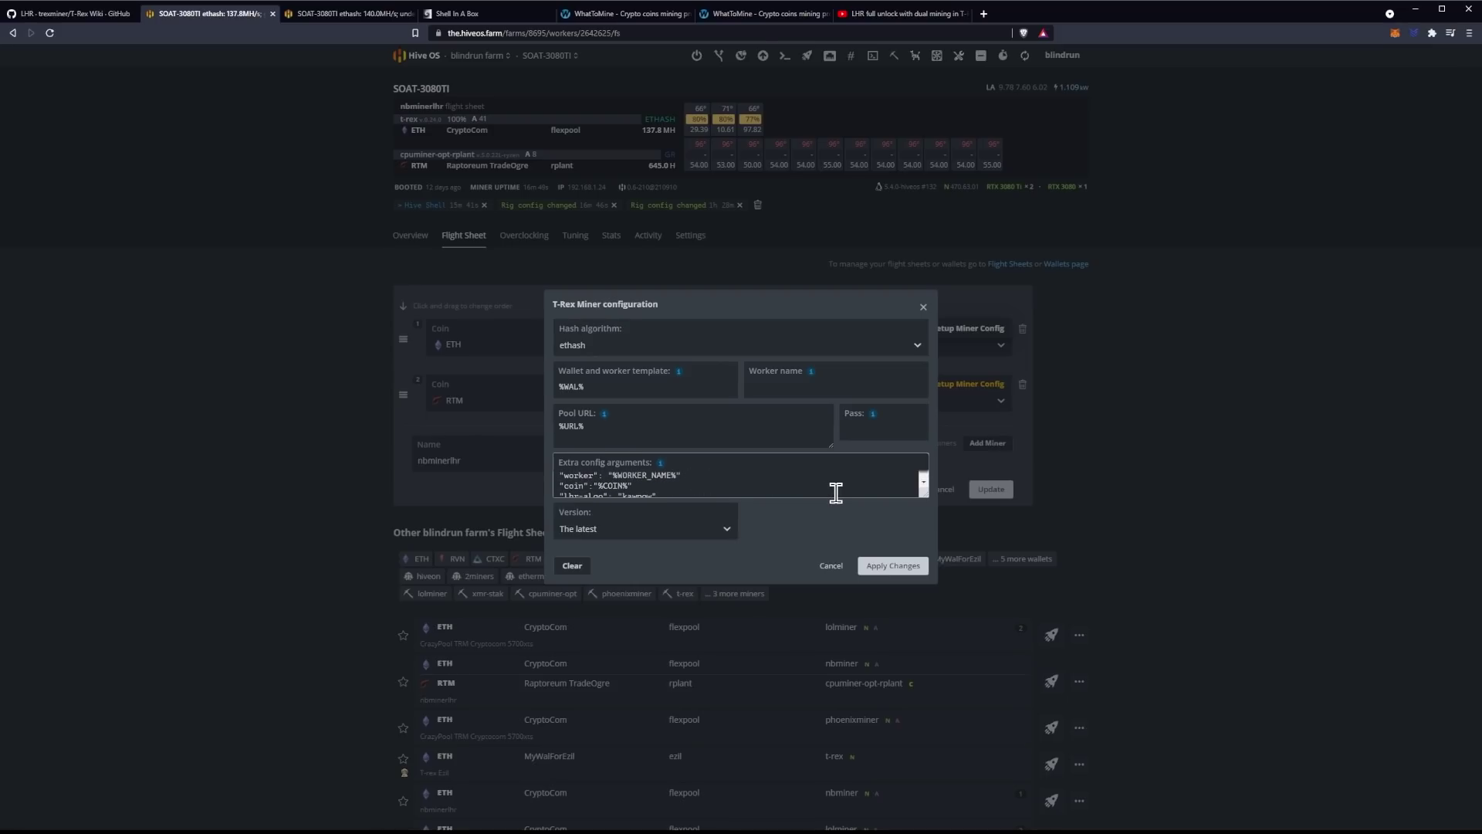
left_click_drag(924, 494, 922, 608)
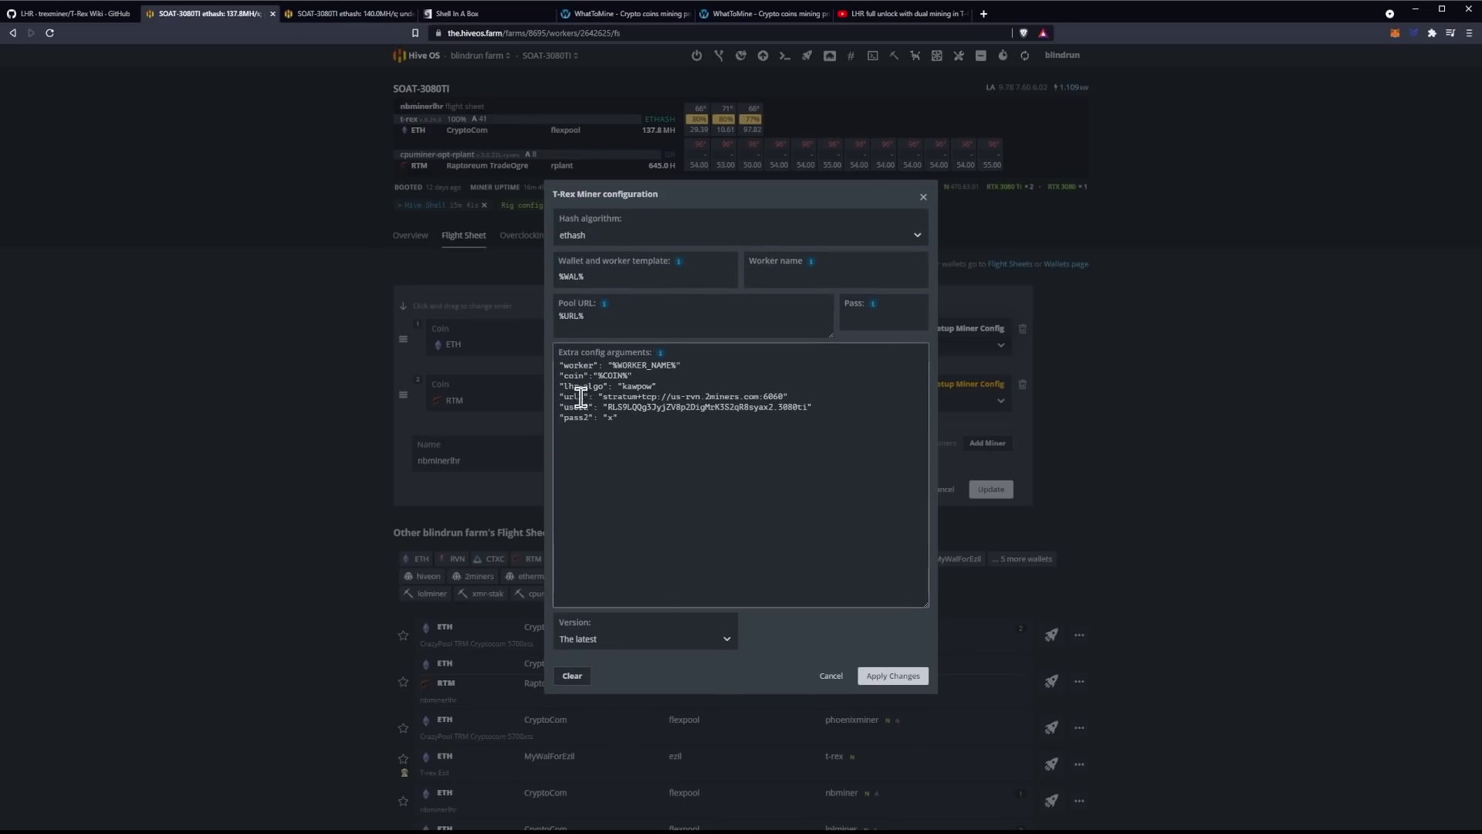
left_click_drag(556, 384, 675, 423)
left_click(691, 440)
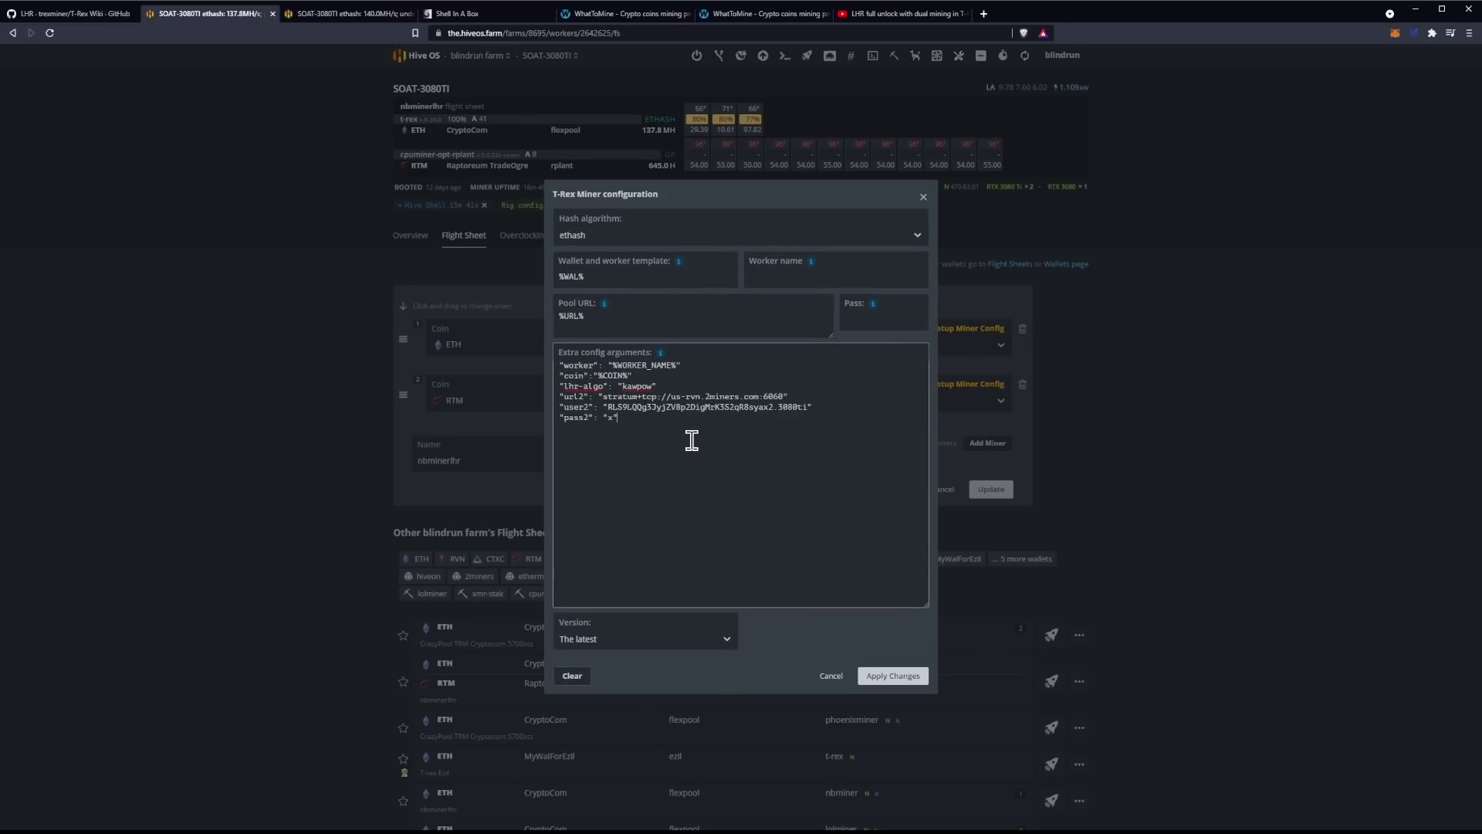
Step: Compare against the wiki: lhr-algo kawpow, the 2miners RVN url2, and the 3080ti user2 suffix
left_click(98, 14)
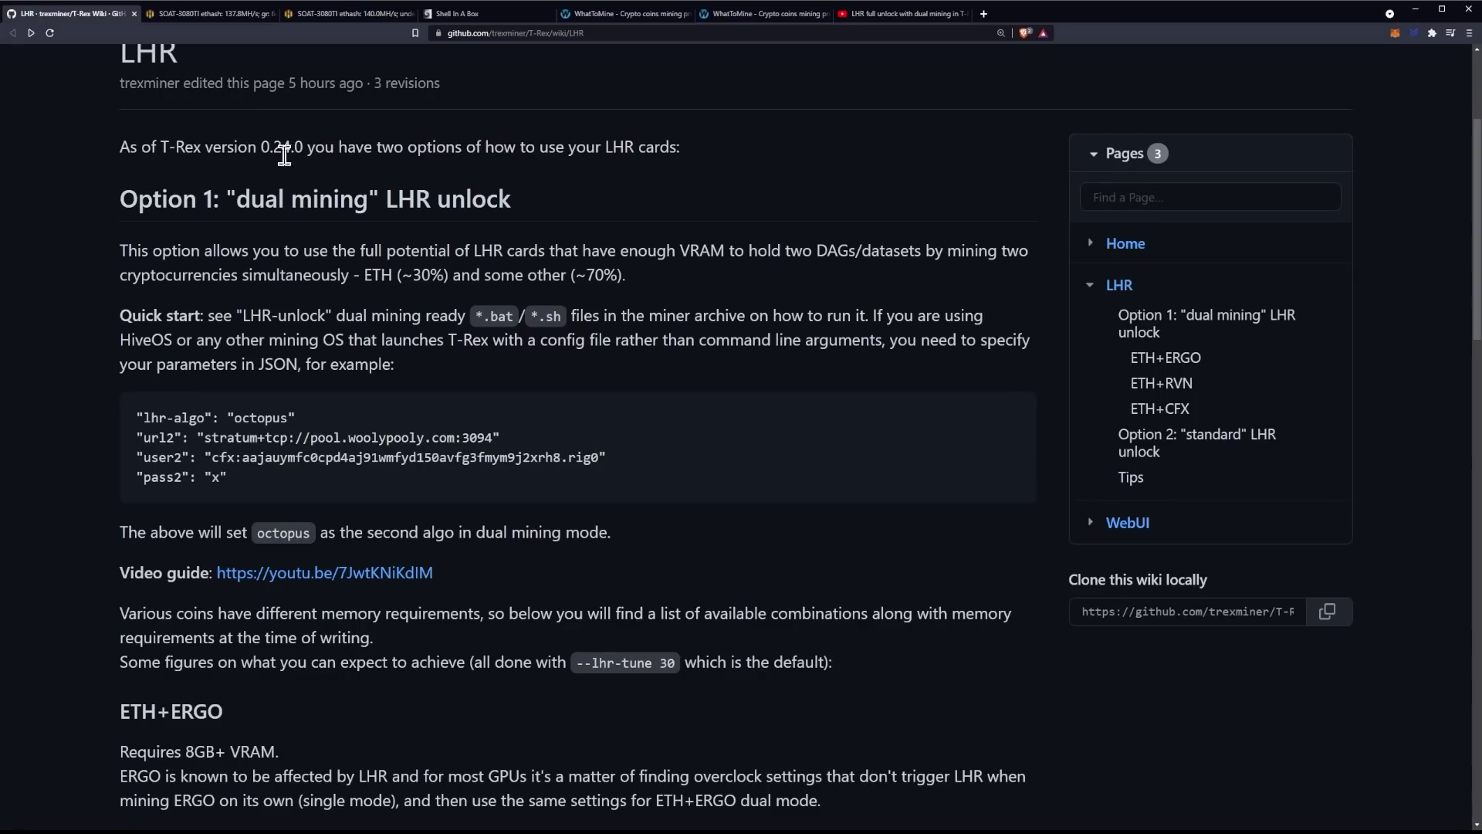
left_click(200, 21)
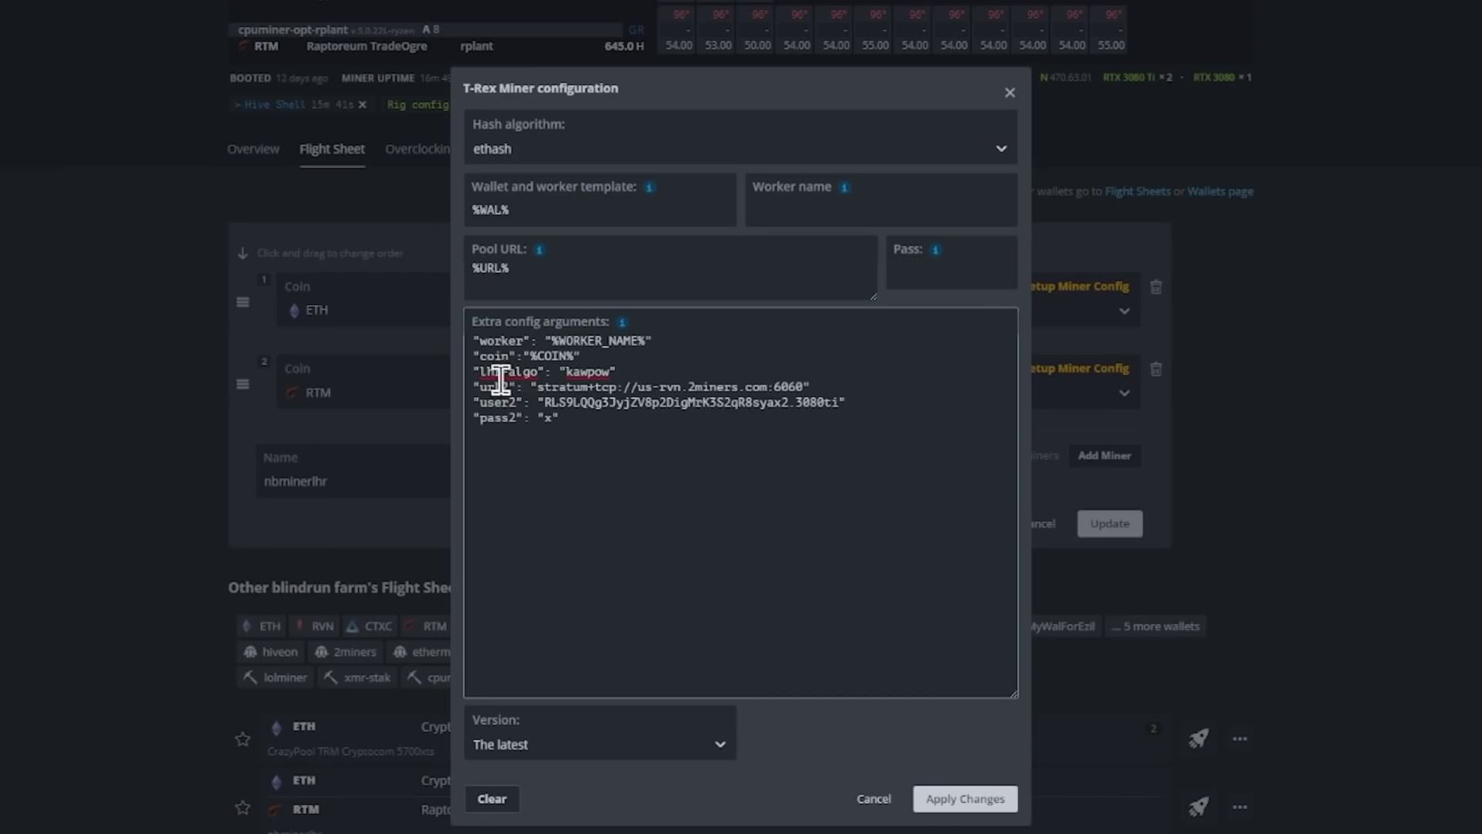
left_click(606, 372)
left_click(612, 374)
left_click_drag(802, 388, 629, 388)
left_click(686, 378)
left_click_drag(796, 402, 836, 402)
left_click(839, 402)
Step: Keep the latest T-Rex version and cancel the miner configuration unchanged
left_click(645, 744)
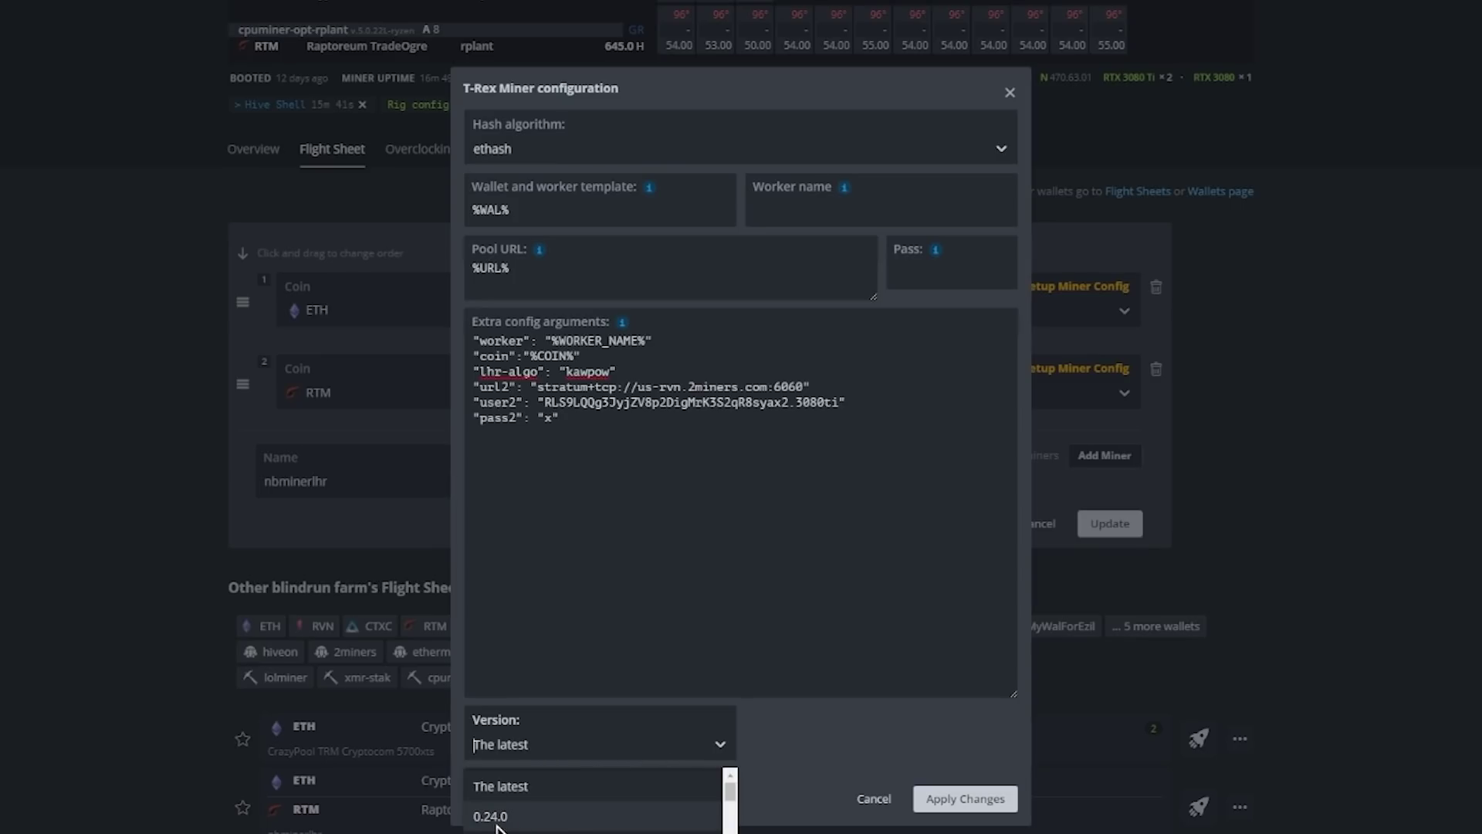
left_click(678, 629)
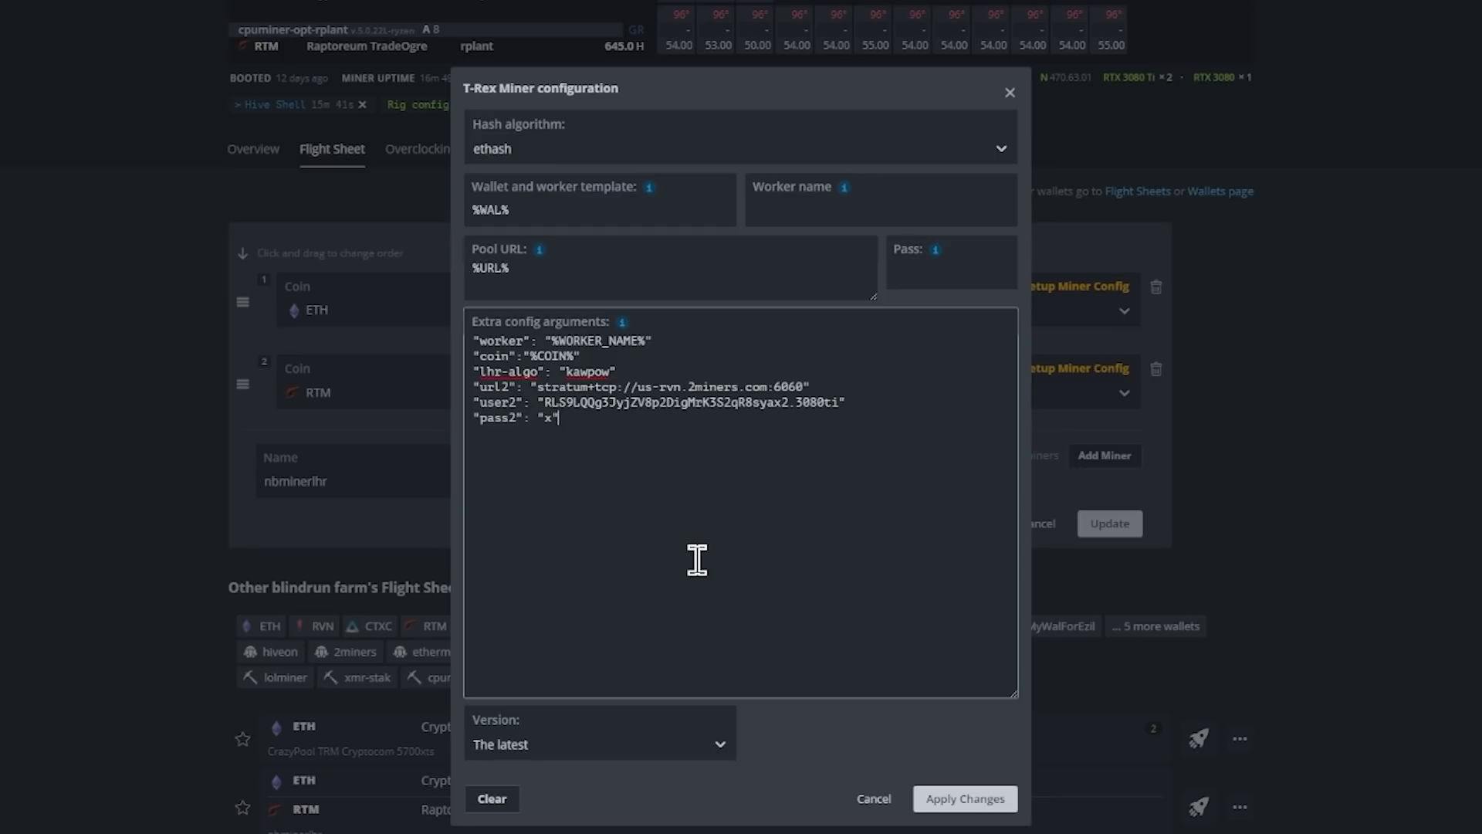
left_click(880, 801)
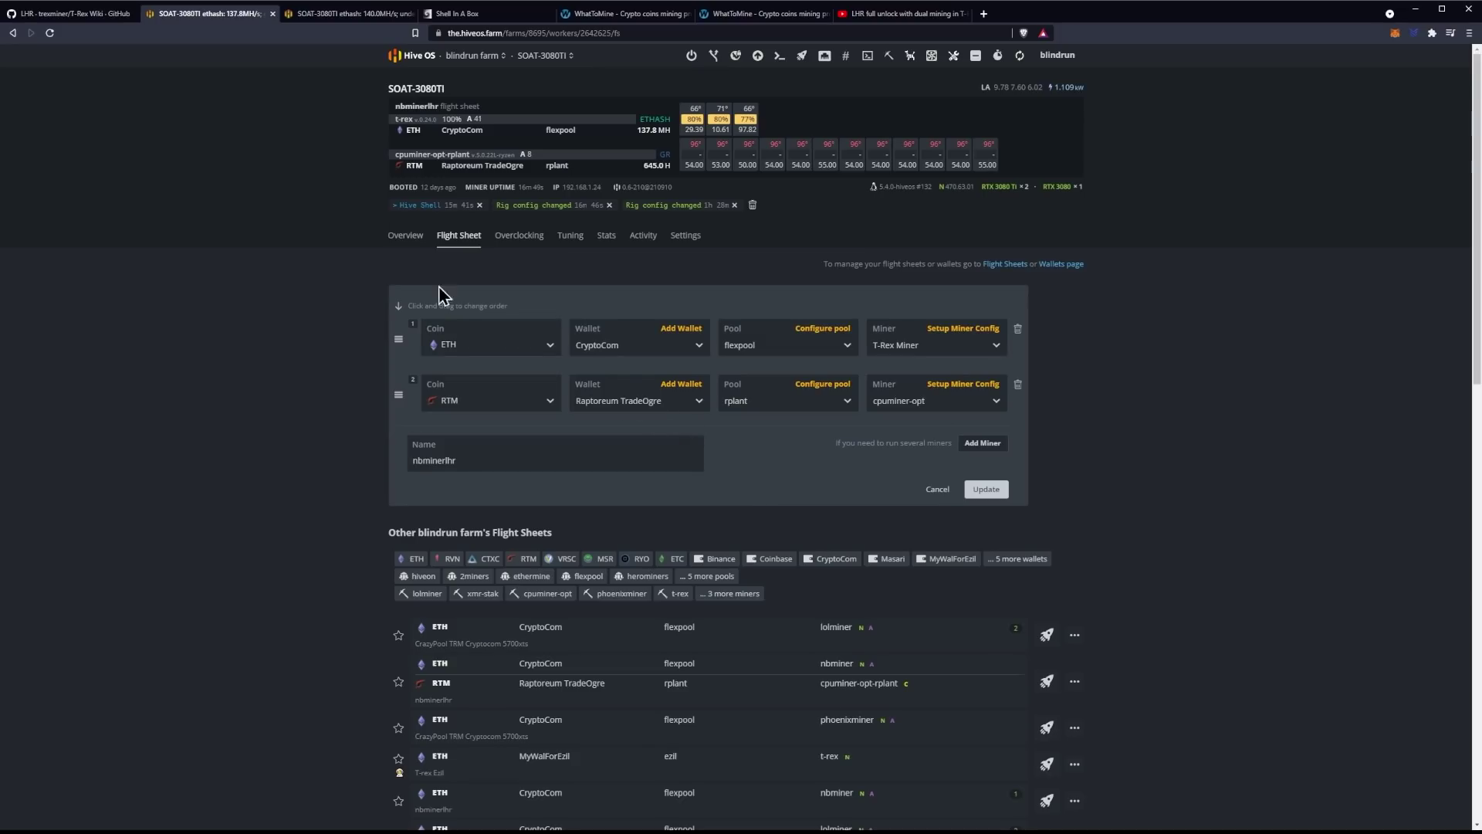
Step: Show the SOAT-3080TI overview with T-Rex at about 241.2 MH/s ethash alongside RTM
left_click(391, 241)
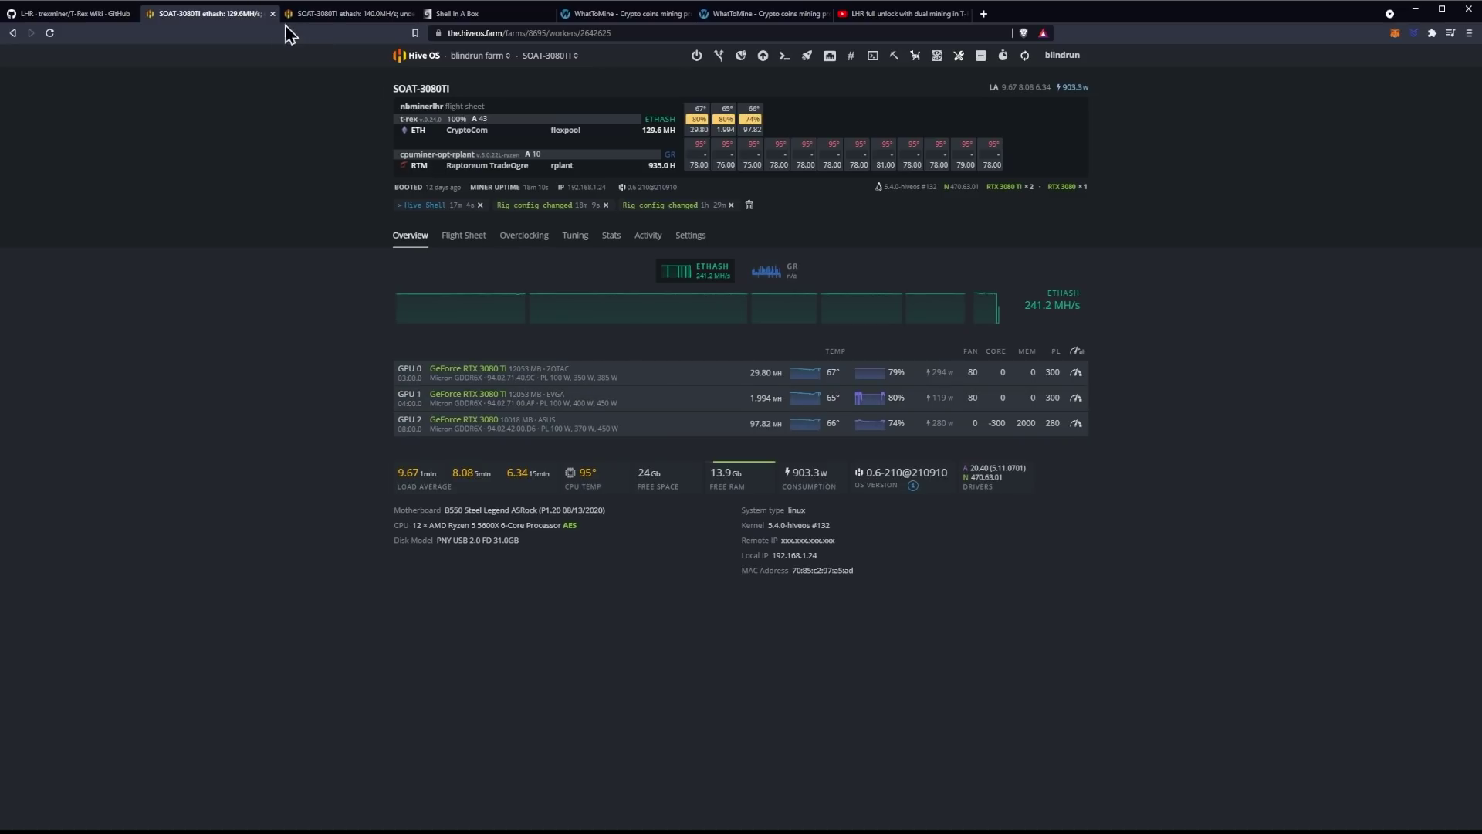
Step: Bring up the Shell In A Box log and highlight the ethash algo and GPU #0's 30.59 hashrate
left_click(446, 16)
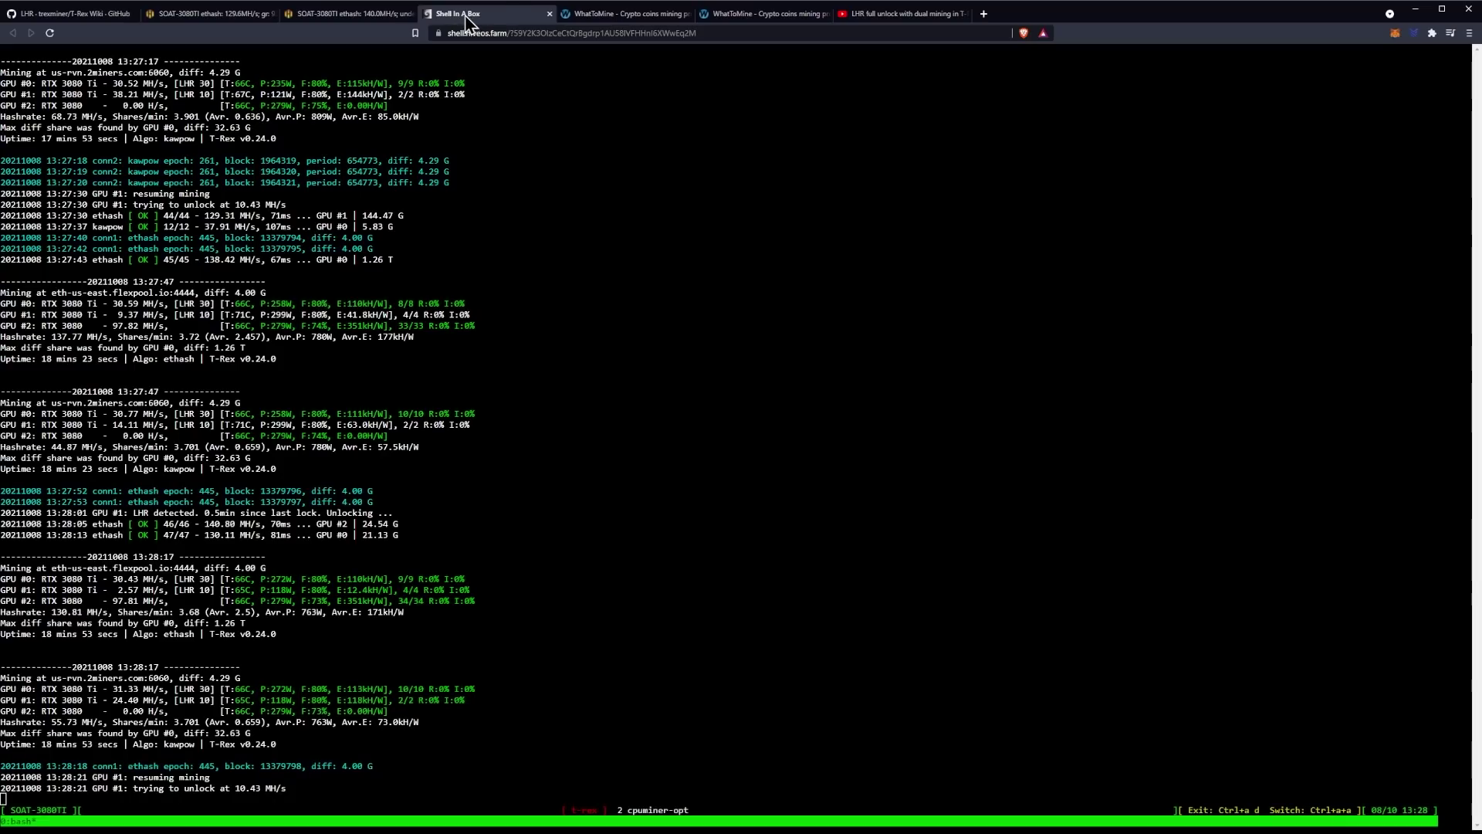
left_click_drag(475, 15, 339, 15)
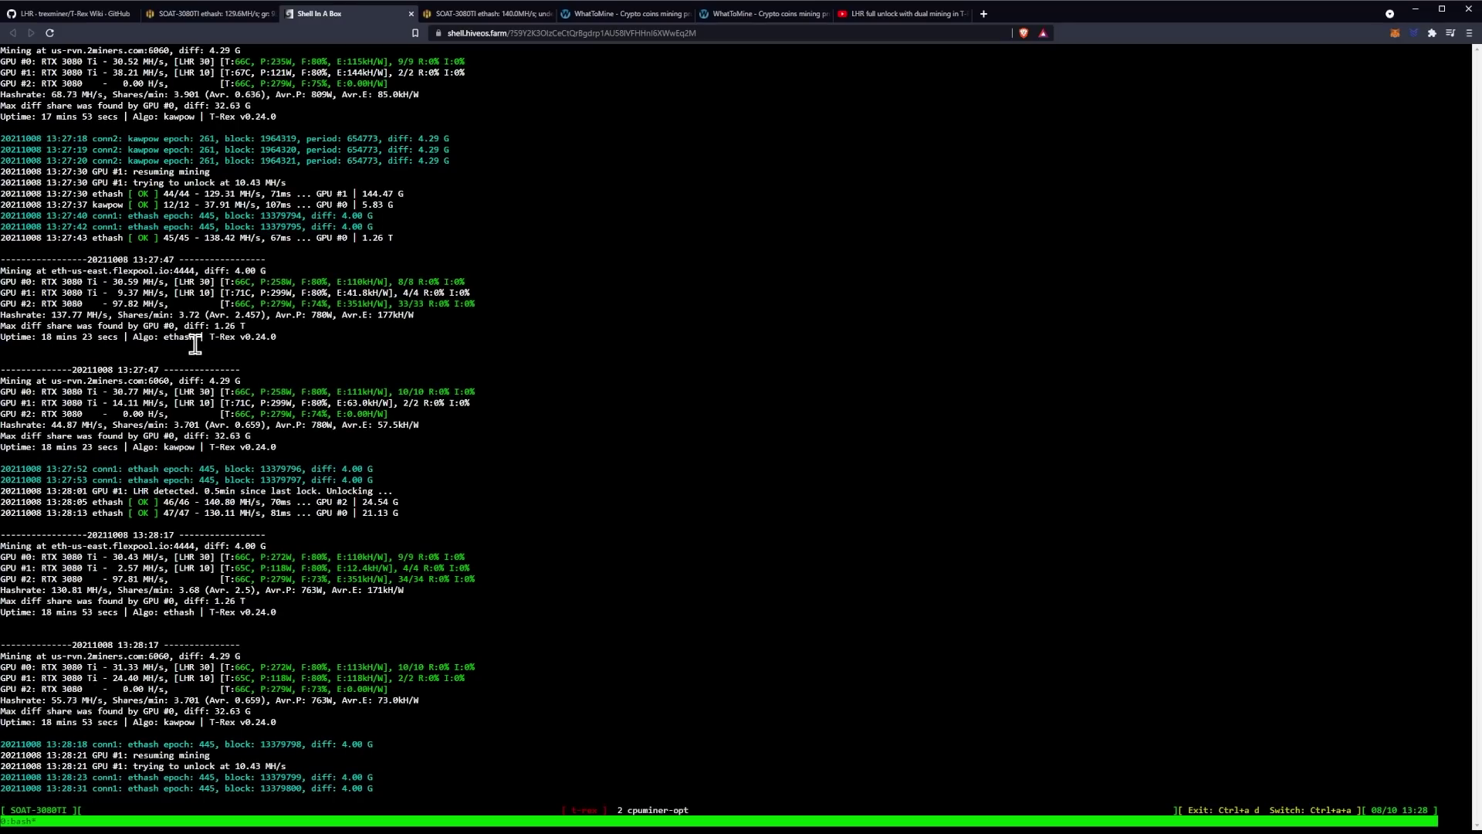
left_click_drag(195, 338, 149, 337)
left_click(157, 340)
left_click_drag(112, 282, 140, 293)
left_click(131, 293)
Step: Highlight GPU #1's hashrate and GPU #0's 30.77 MH/s kawpow hashrate in the log
left_click(146, 305)
left_click_drag(154, 447, 193, 466)
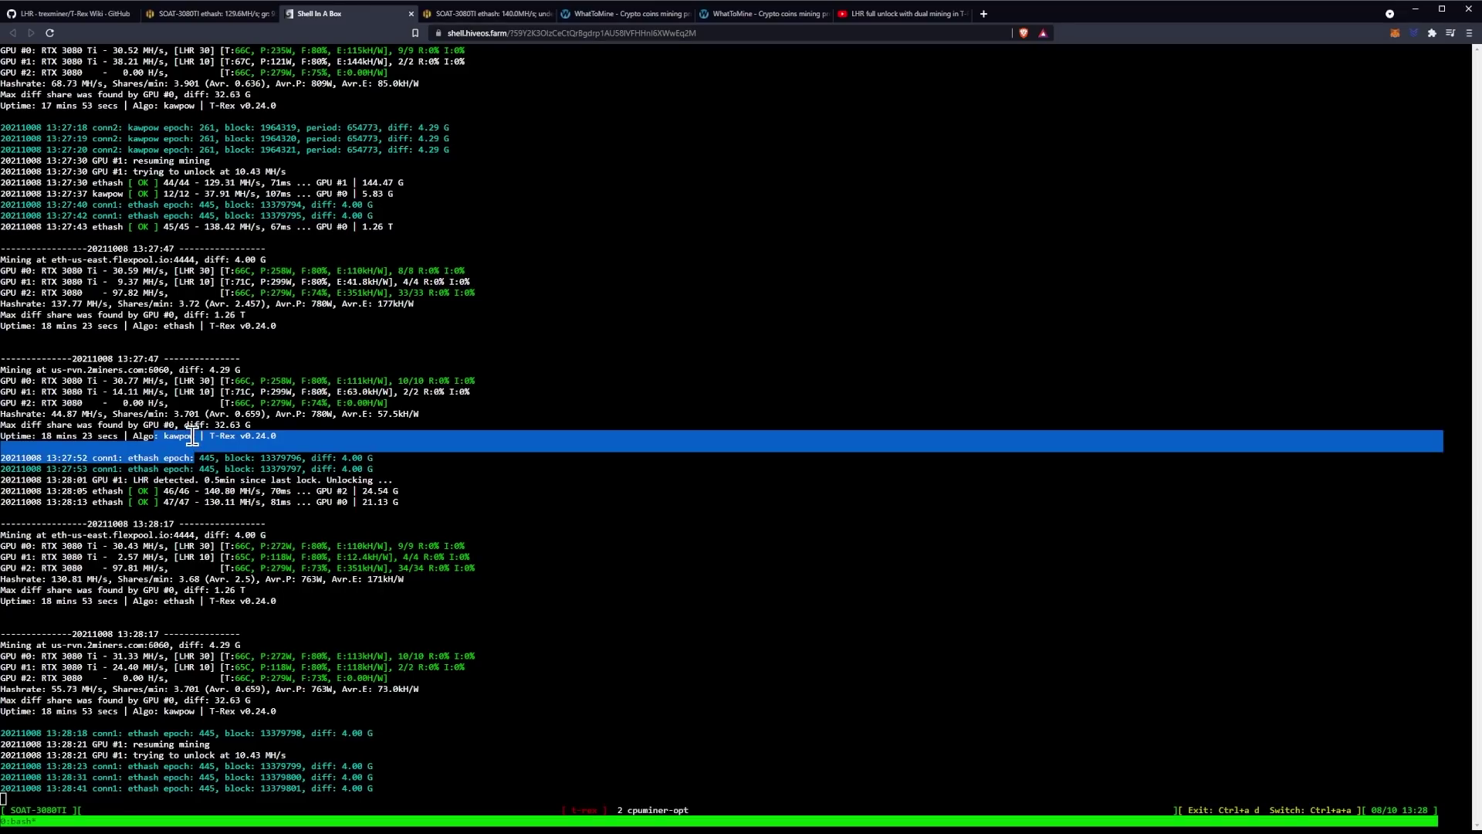
left_click(192, 436)
left_click_drag(111, 381, 160, 383)
left_click(154, 386)
left_click(179, 413)
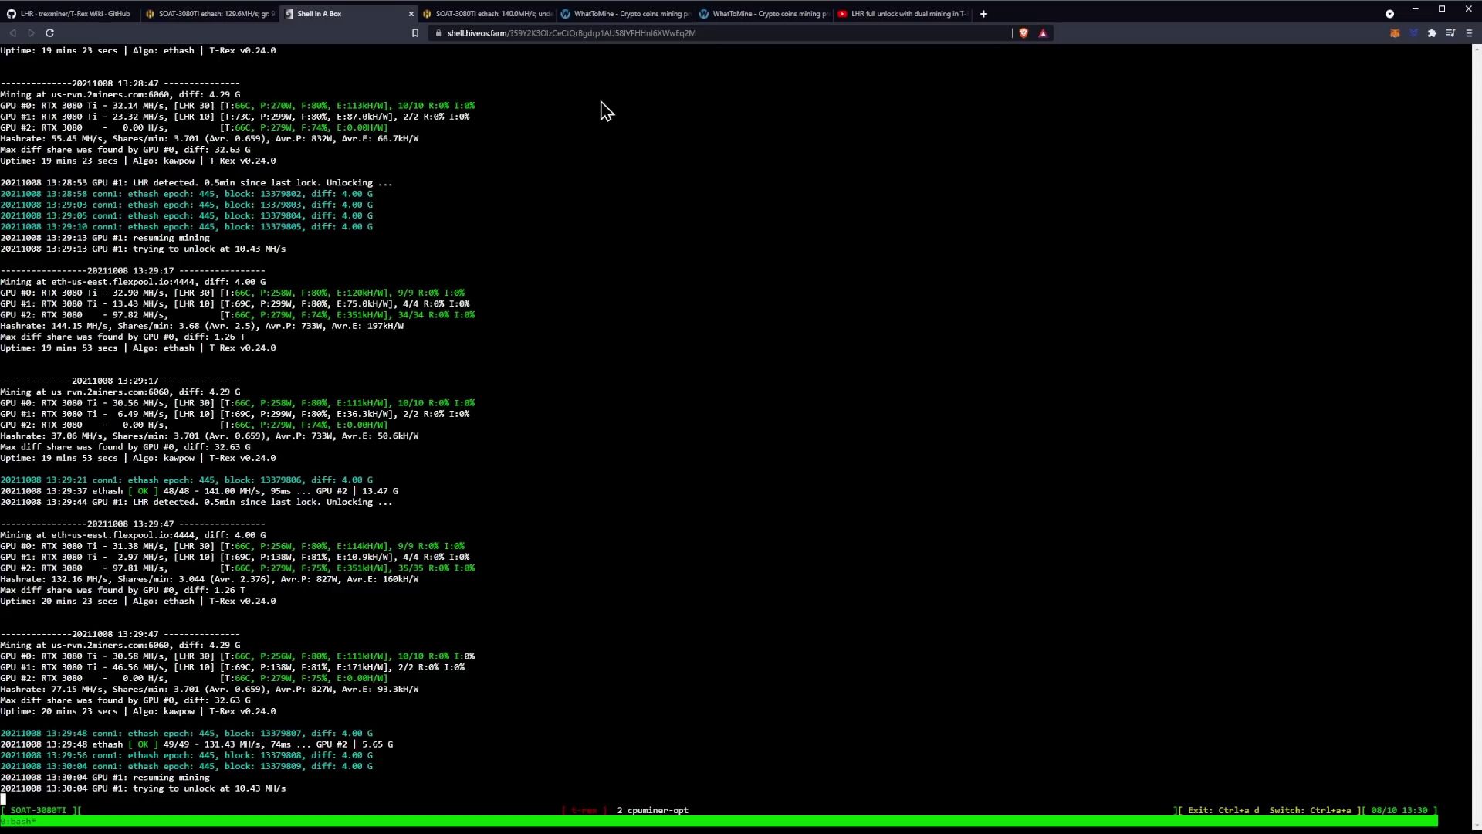
Step: Show WhatToMine for Ethash 29.0 MH/s plus KawPow 32.0 MH/s, Ravencoin at $3.37 daily
left_click(651, 13)
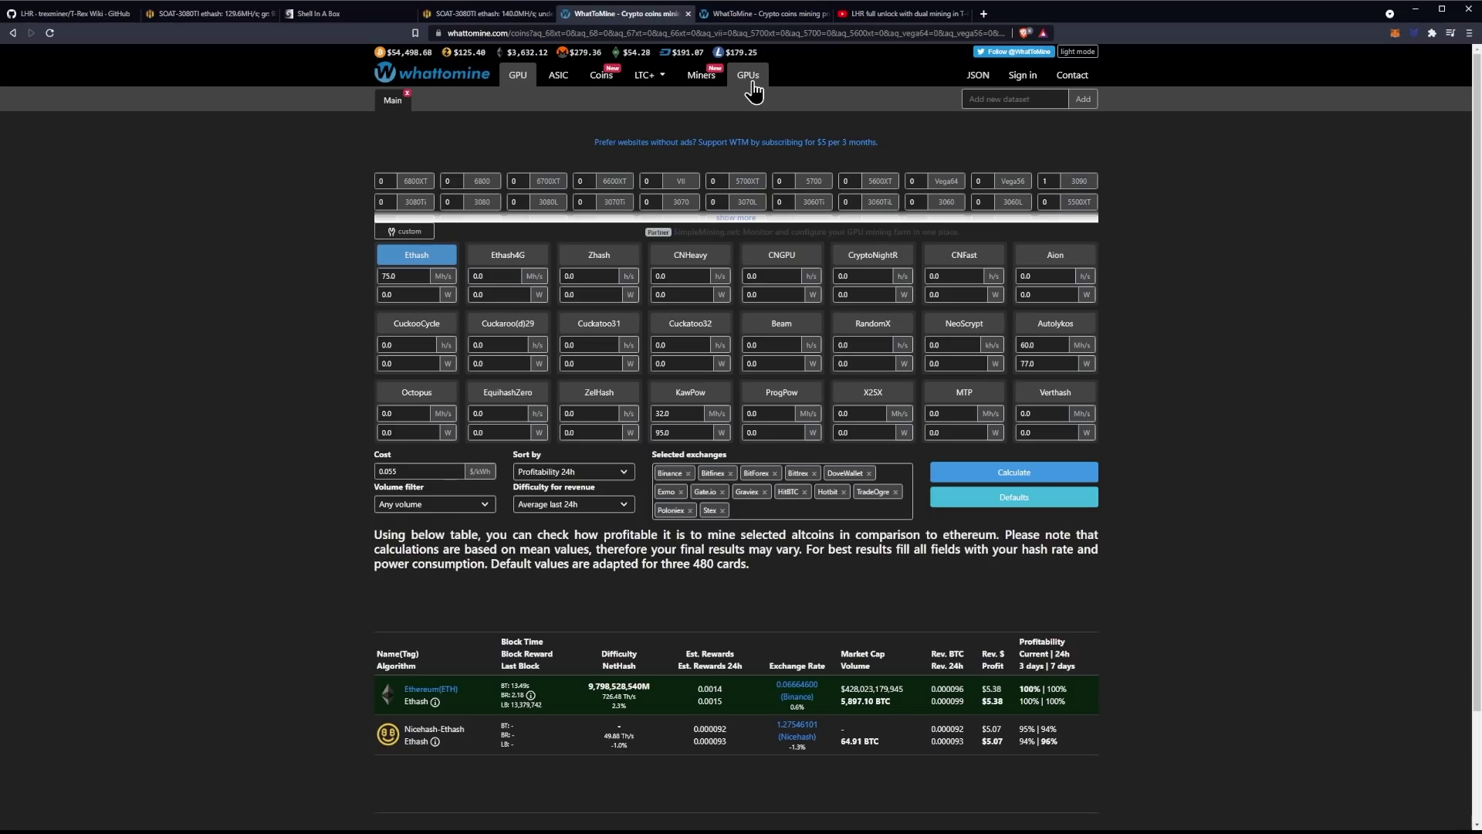
left_click(759, 15)
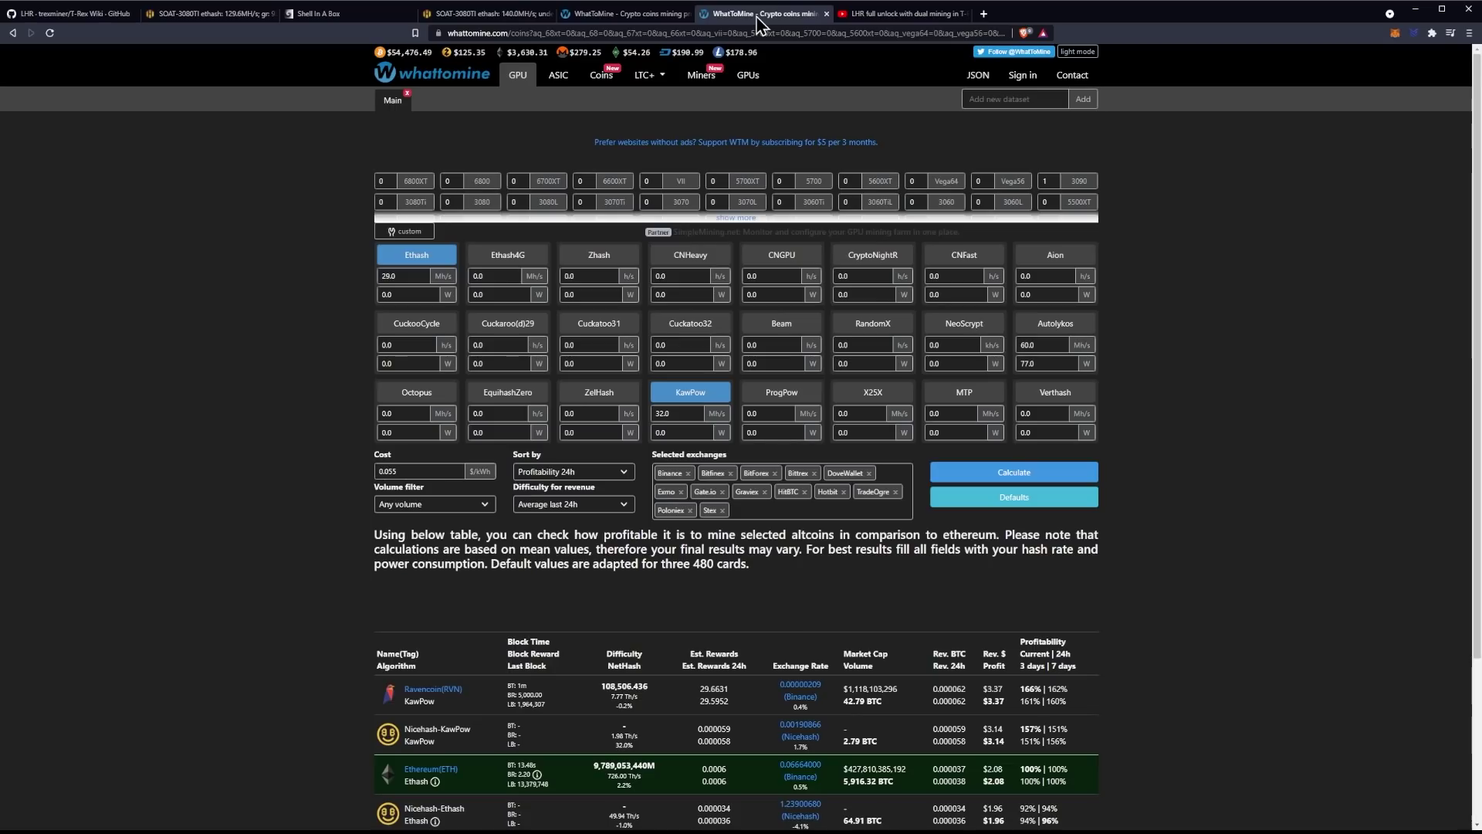
scroll(782, 327, "down", 1)
scroll(782, 327, "down", 2)
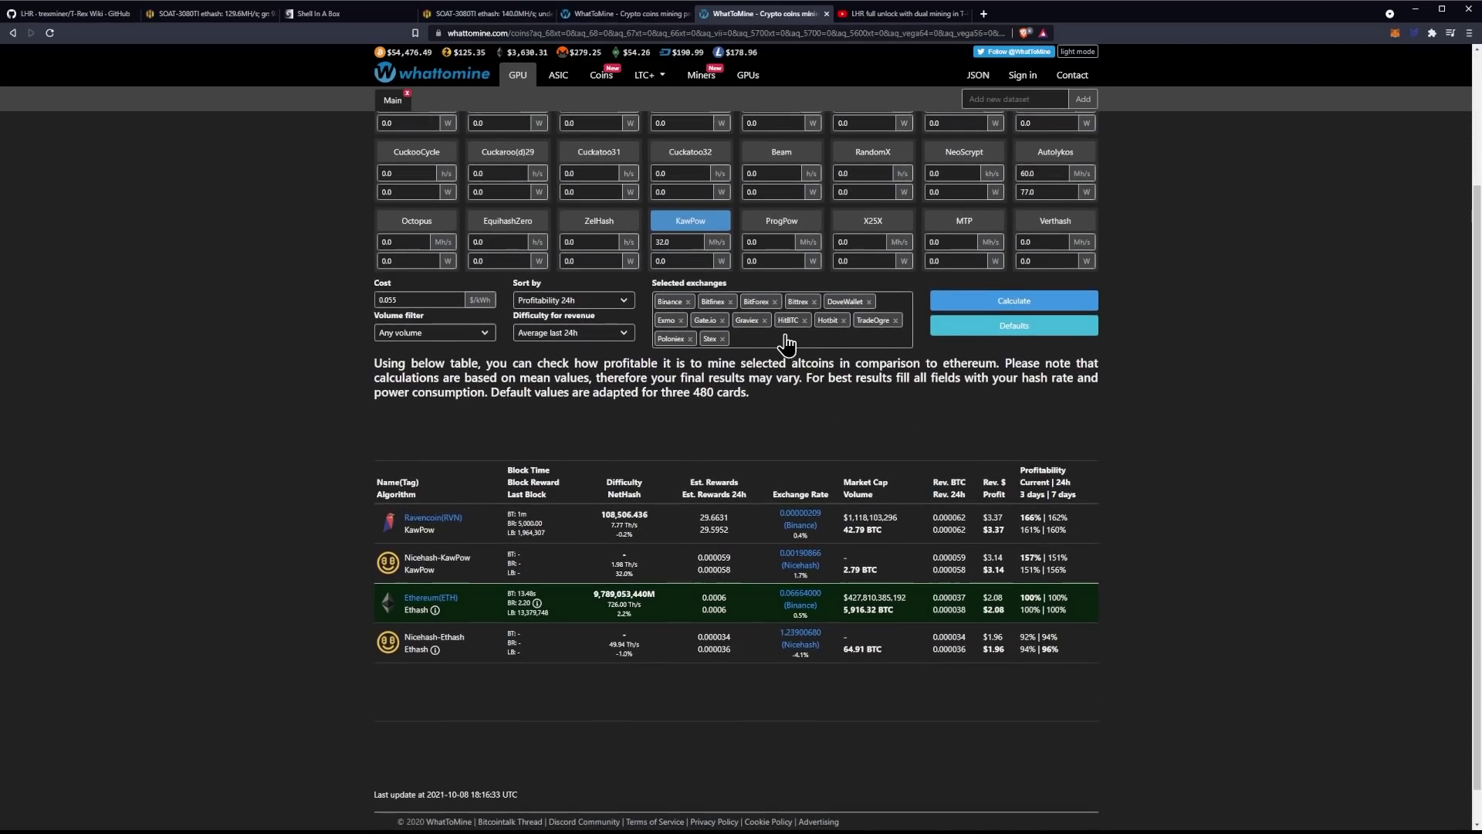
scroll(799, 341, "up", 1)
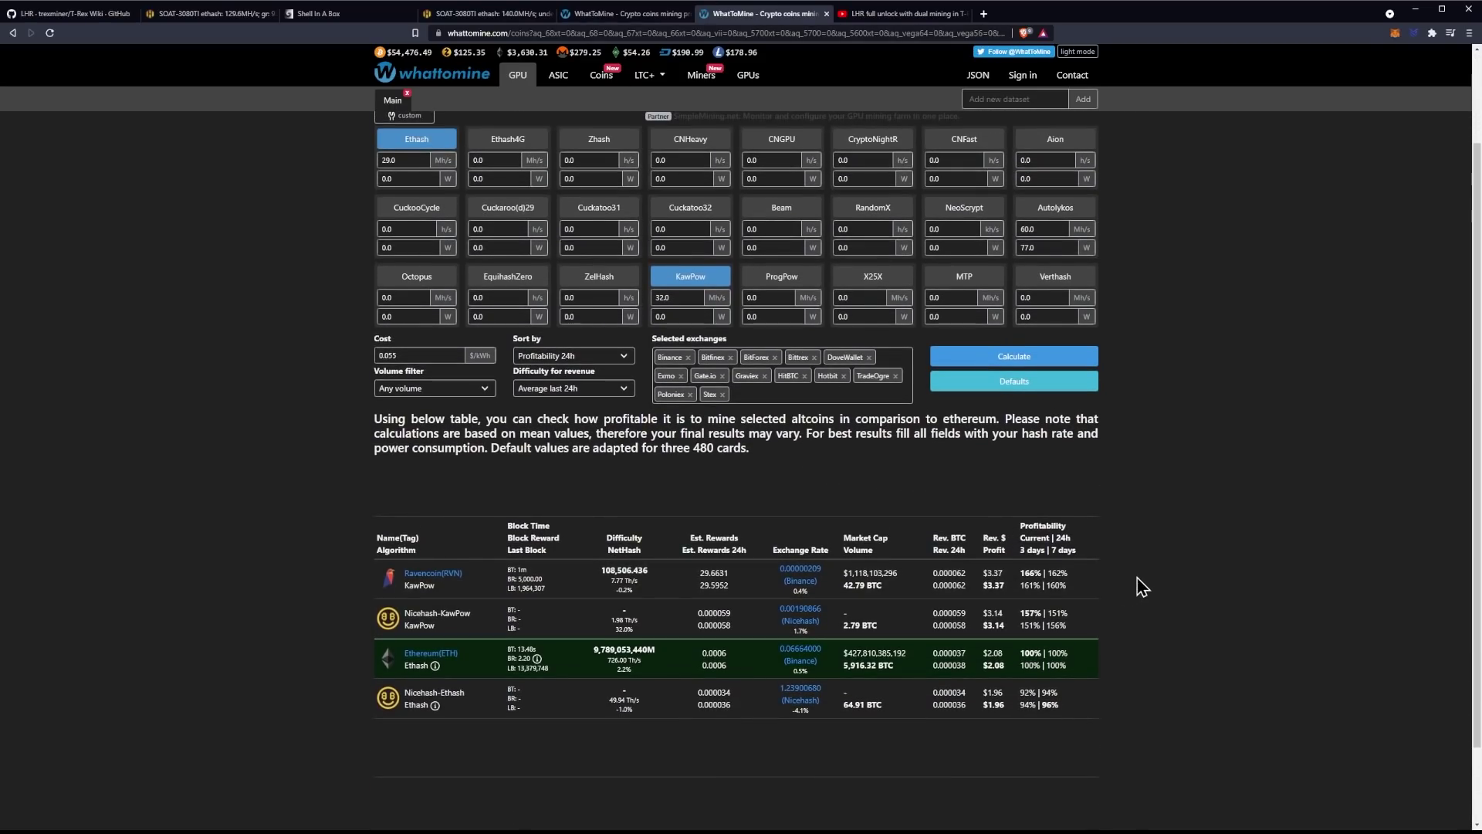